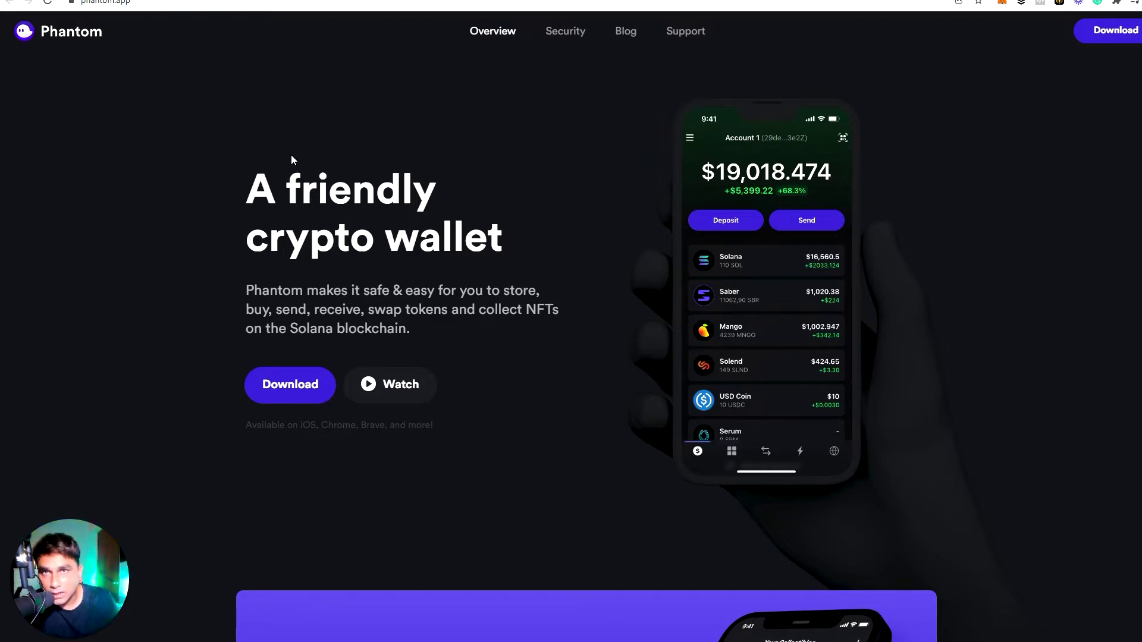
Open Phantom's download page and look over the mobile and desktop browser options
{"action": "left_click", "coordinate": [286, 395]}
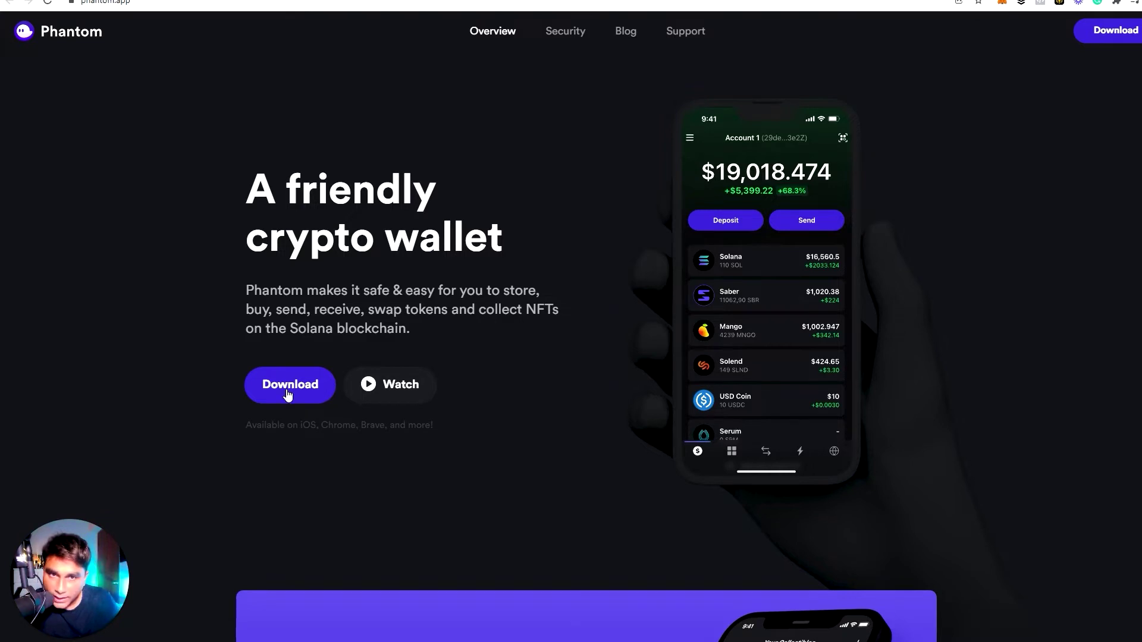
{"action": "scroll", "coordinate": [344, 422], "scroll_direction": "down", "scroll_amount": 3}
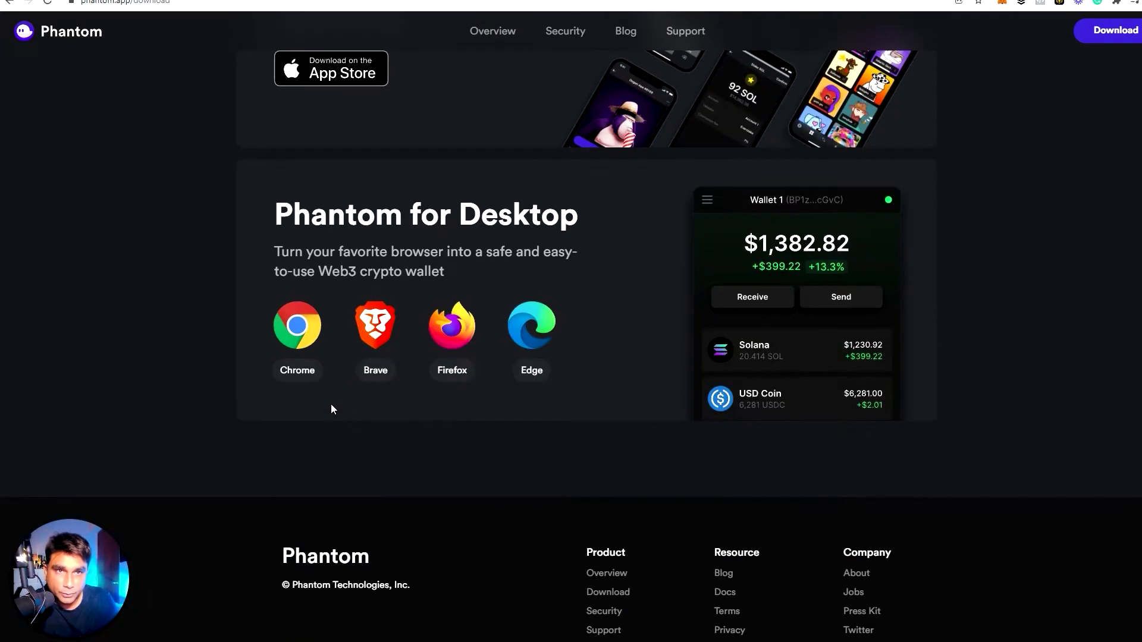
{"action": "scroll", "coordinate": [383, 399], "scroll_direction": "up", "scroll_amount": 3}
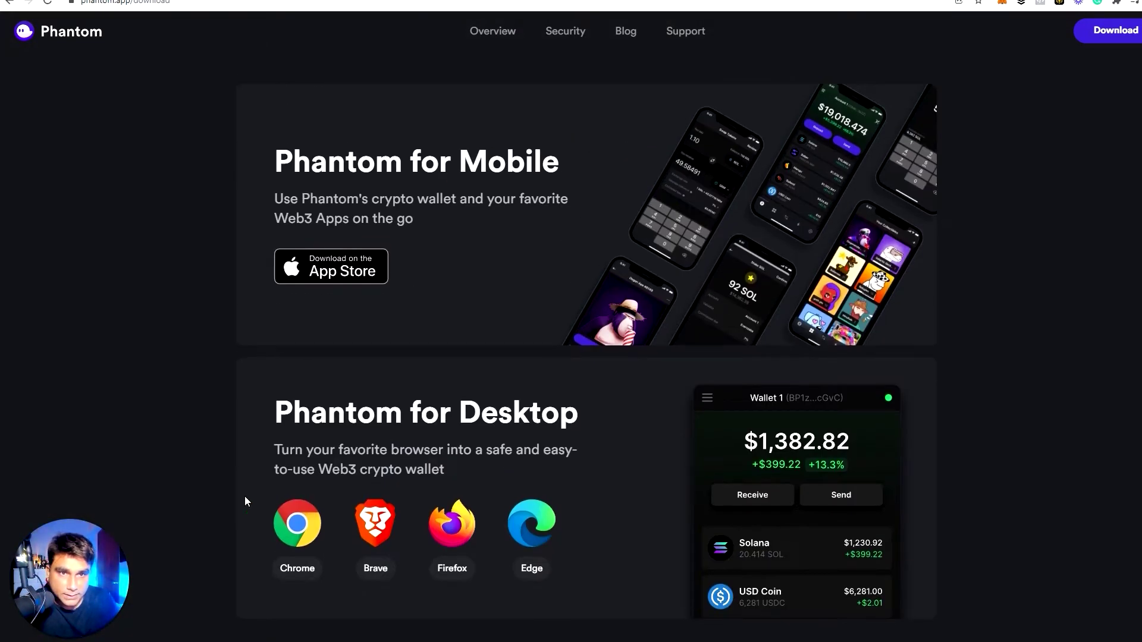
Install the Phantom extension in Chrome from the Chrome Web Store
{"action": "left_click", "coordinate": [304, 531]}
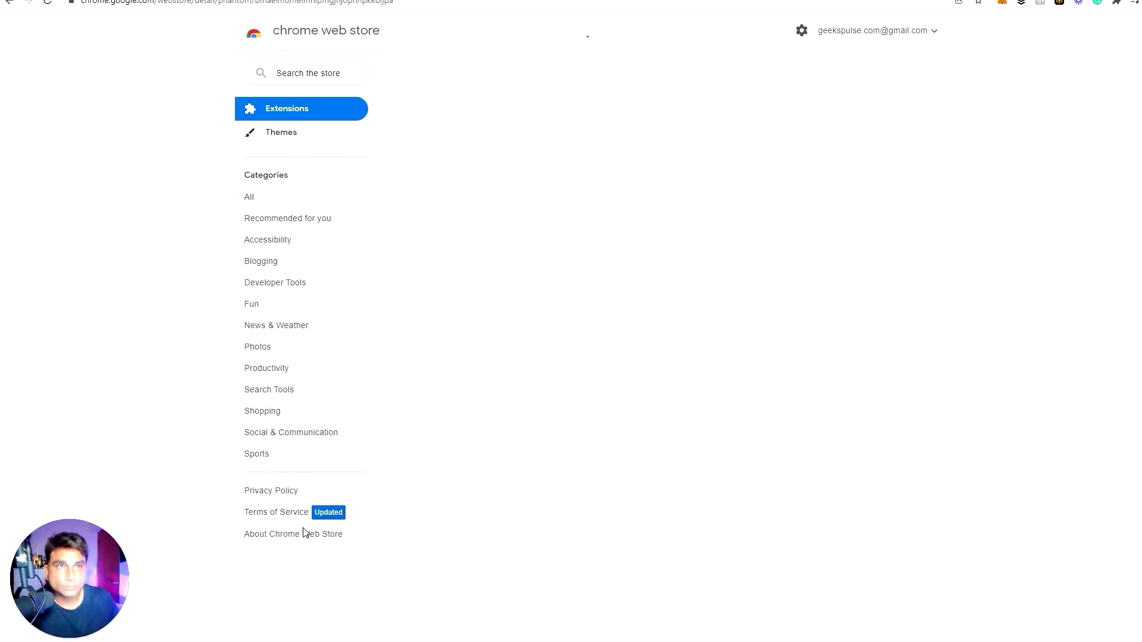
{"action": "left_click", "coordinate": [818, 119]}
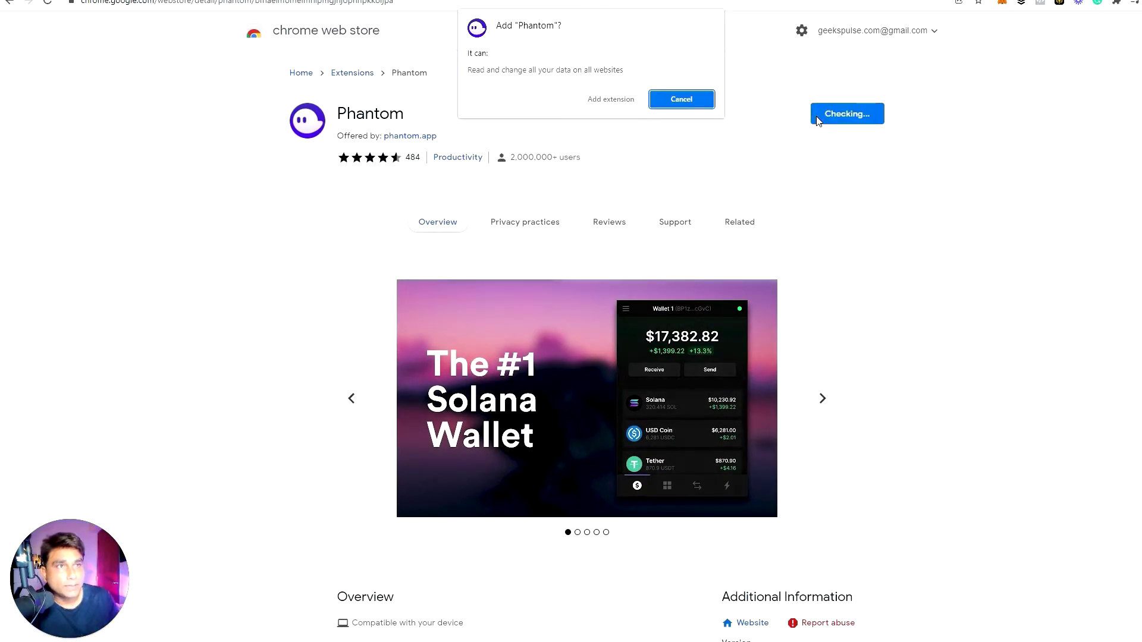
{"action": "left_click", "coordinate": [601, 99]}
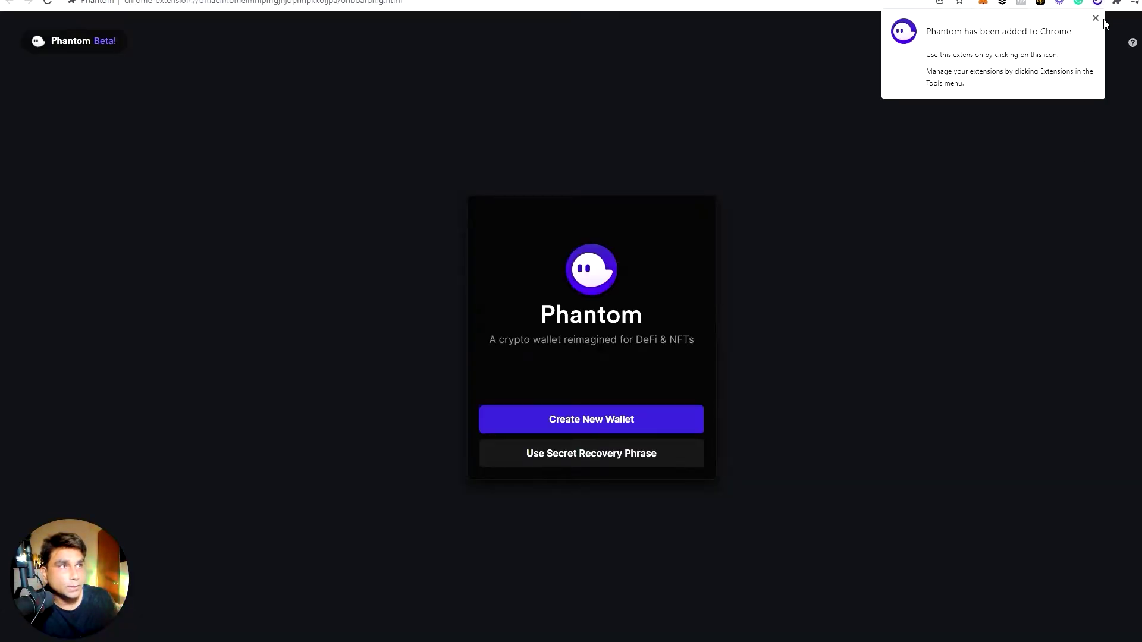
Start a new Phantom wallet and set and confirm its password
{"action": "left_click", "coordinate": [1096, 18]}
{"action": "left_click", "coordinate": [619, 420]}
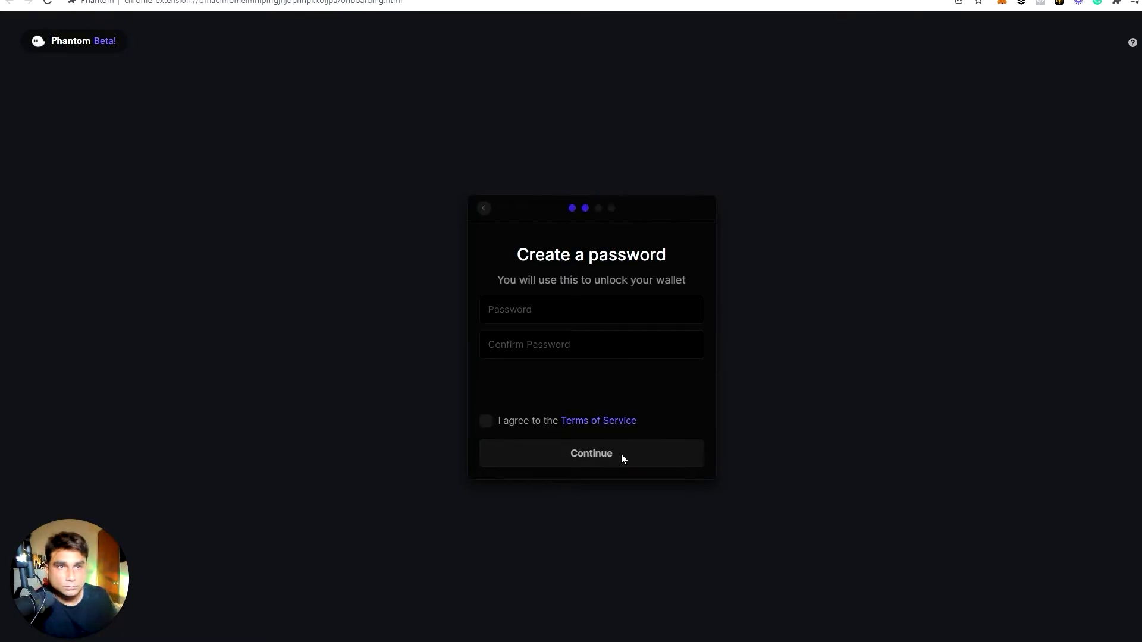
{"action": "type", "text": "p"}
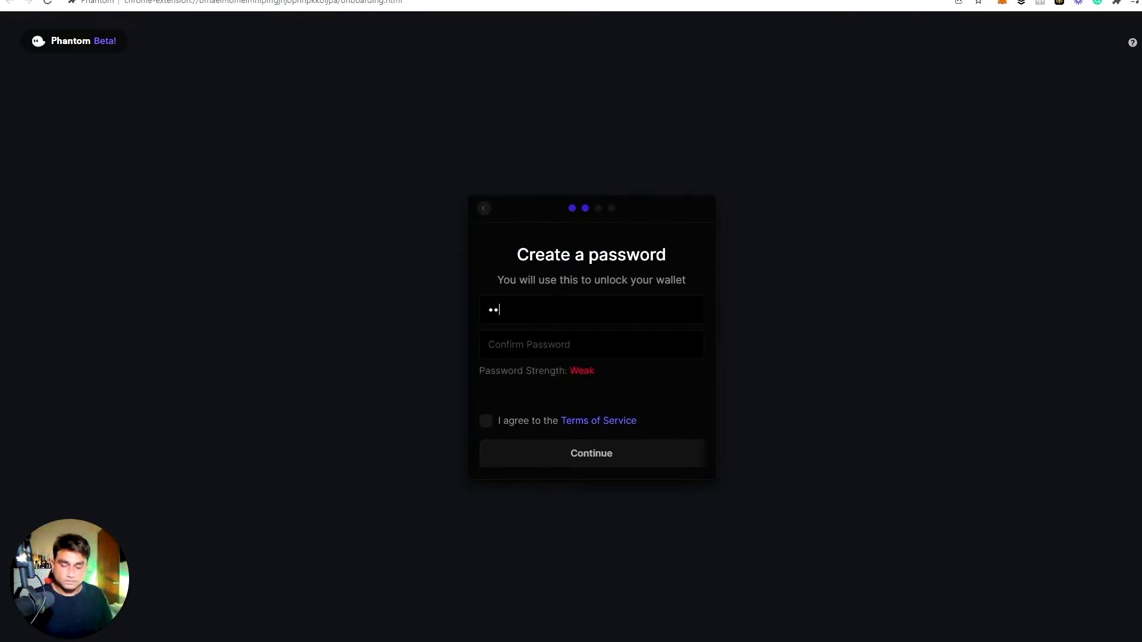
{"action": "type", "text": "1"}
{"action": "left_click", "coordinate": [529, 345]}
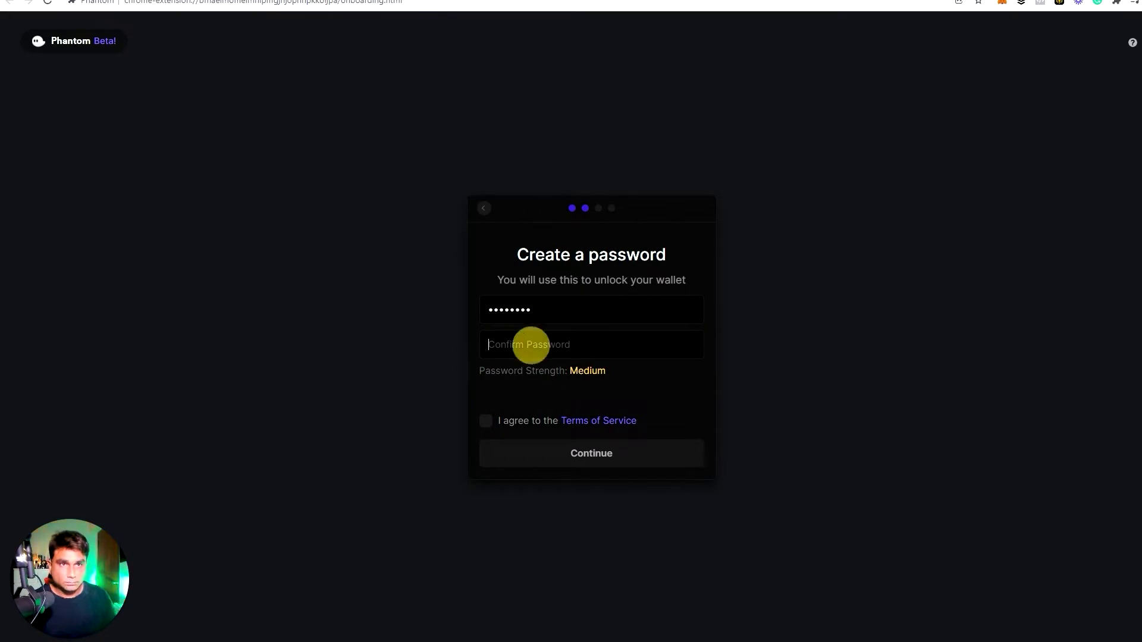
{"action": "type", "text": "******"}
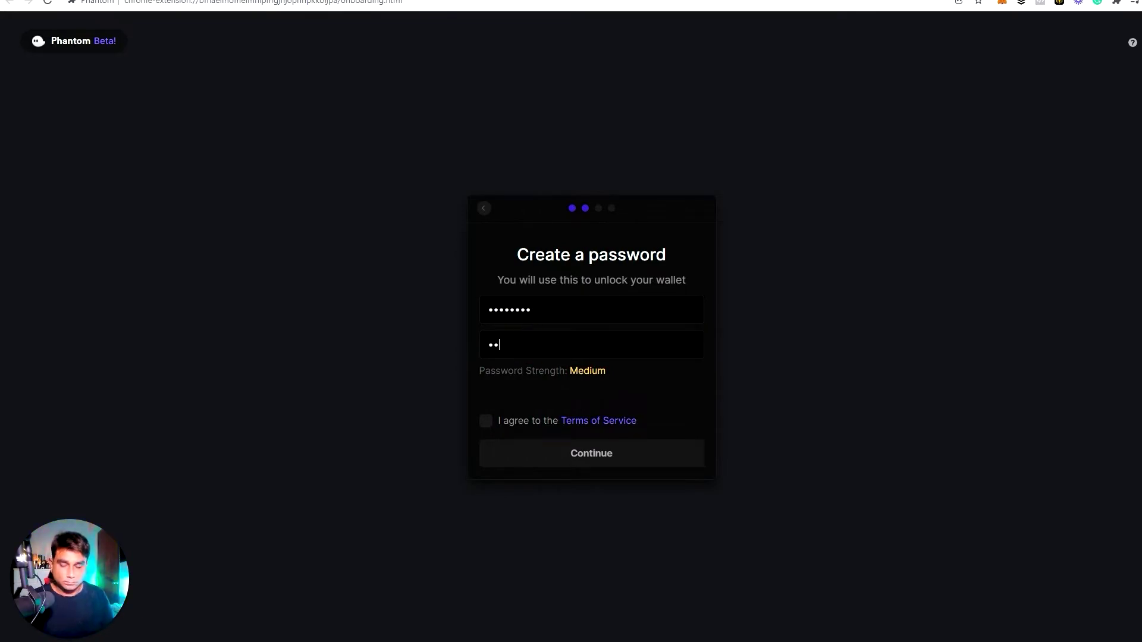
{"action": "type", "text": "**"}
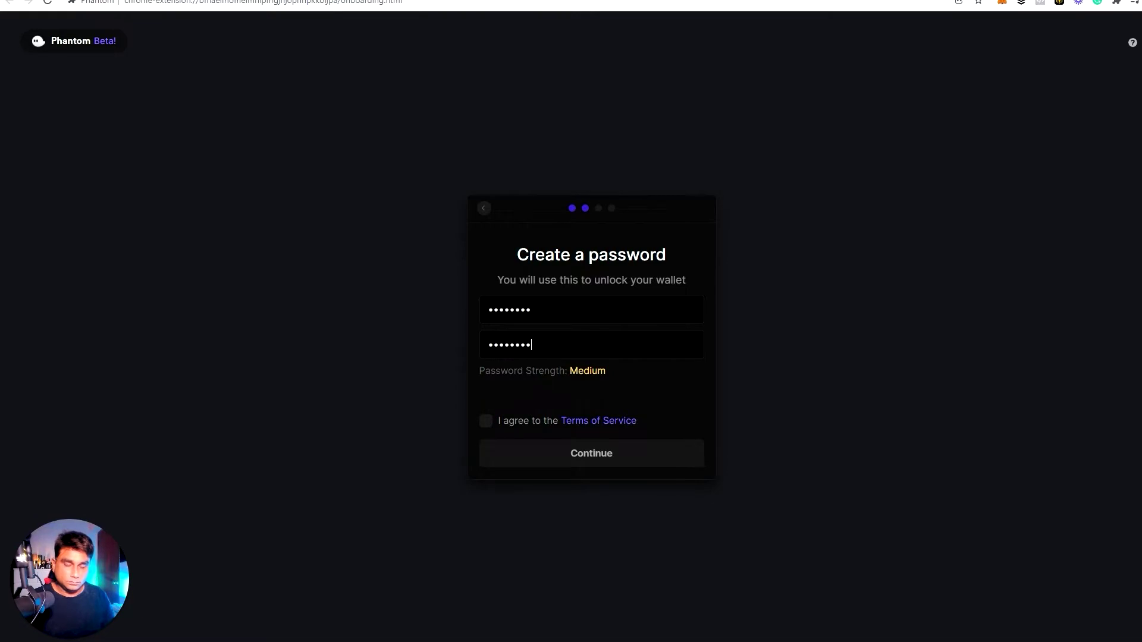
{"action": "left_click", "coordinate": [554, 313]}
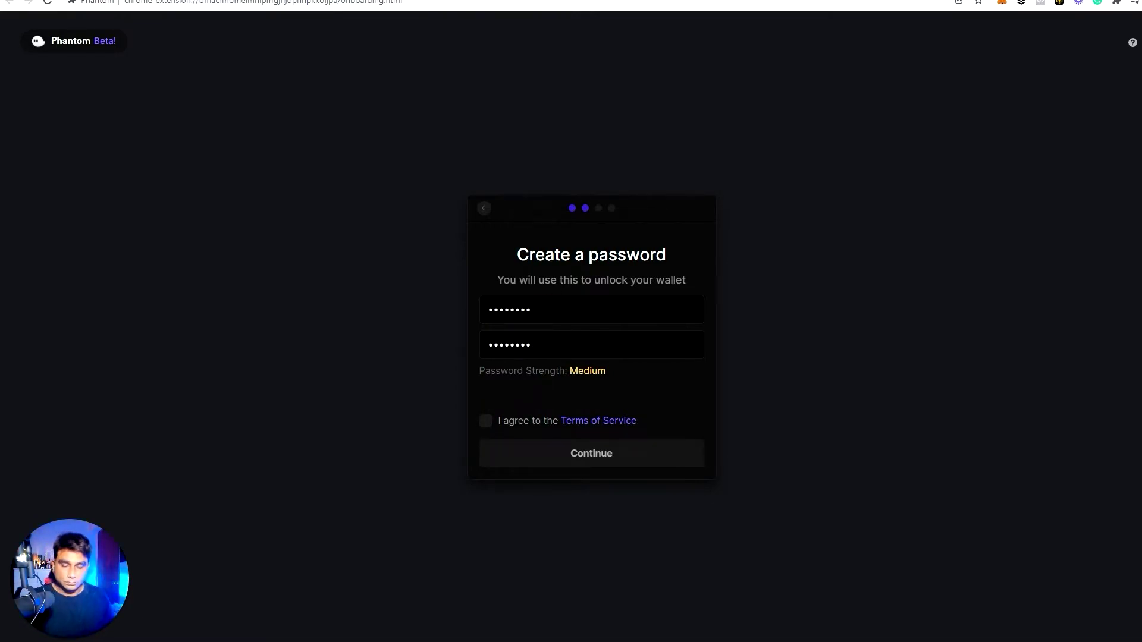
{"action": "left_click", "coordinate": [561, 336]}
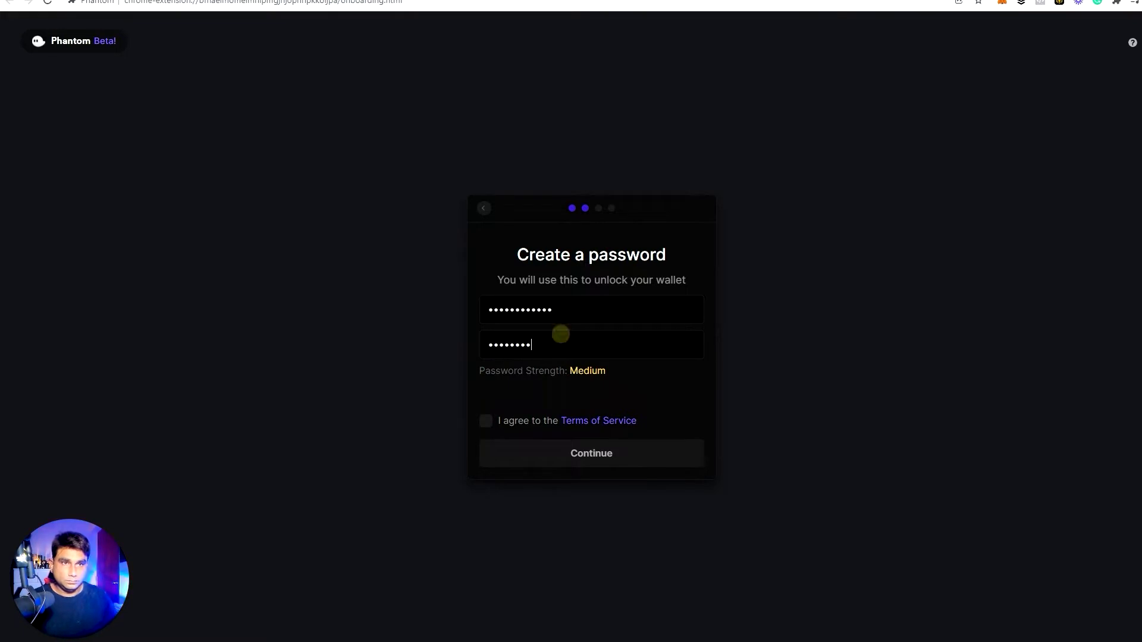
{"action": "type", "text": "****"}
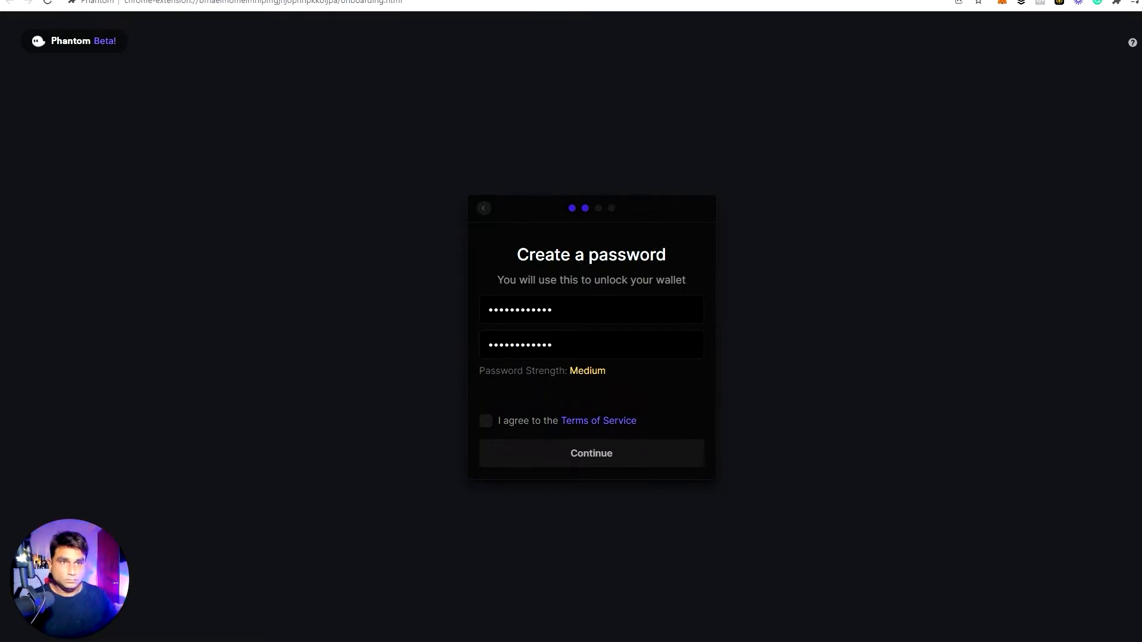
Accept the Terms of Service and continue past the keyboard shortcut step
{"action": "left_click", "coordinate": [485, 421]}
{"action": "left_click", "coordinate": [599, 449]}
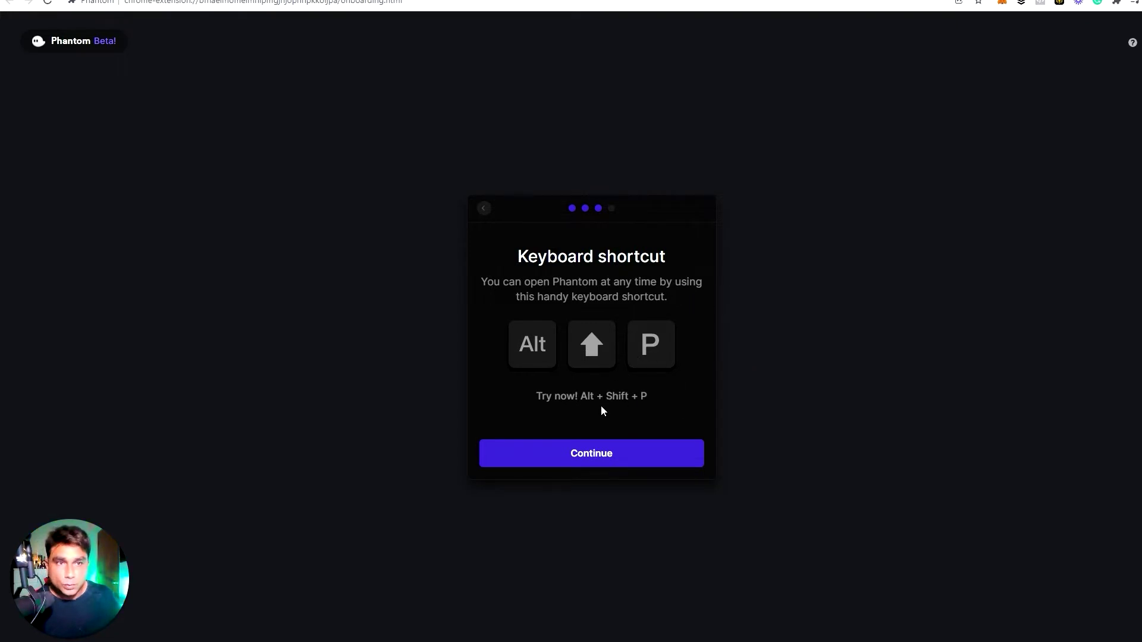
{"action": "left_click", "coordinate": [619, 456]}
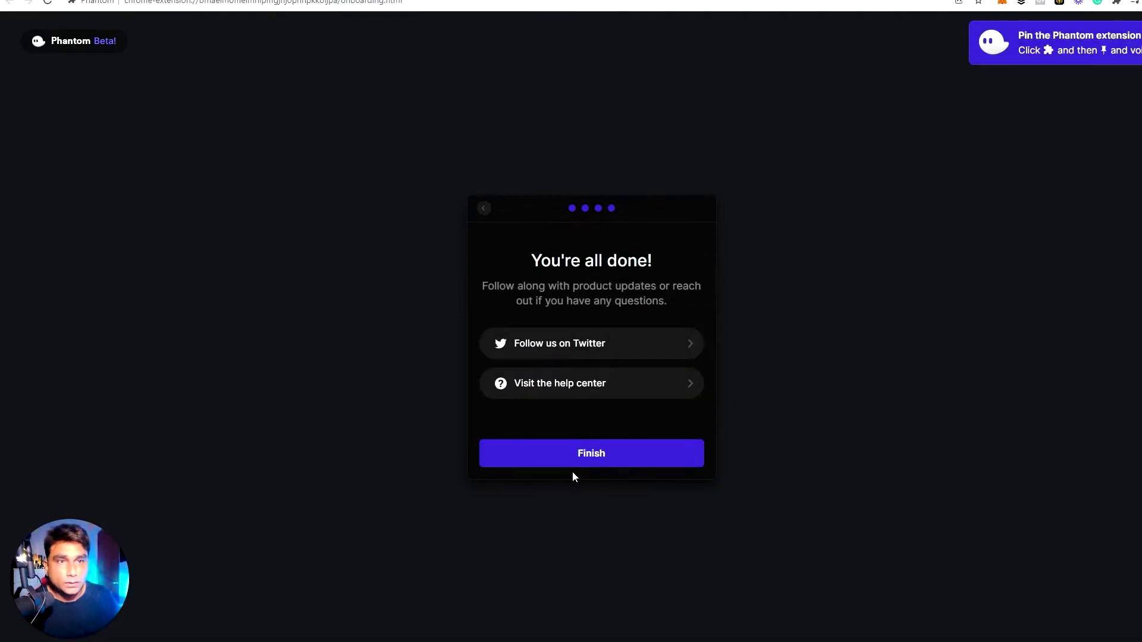
Finish setup, open Phantom from the Extensions menu and copy the wallet address
{"action": "left_click", "coordinate": [586, 459]}
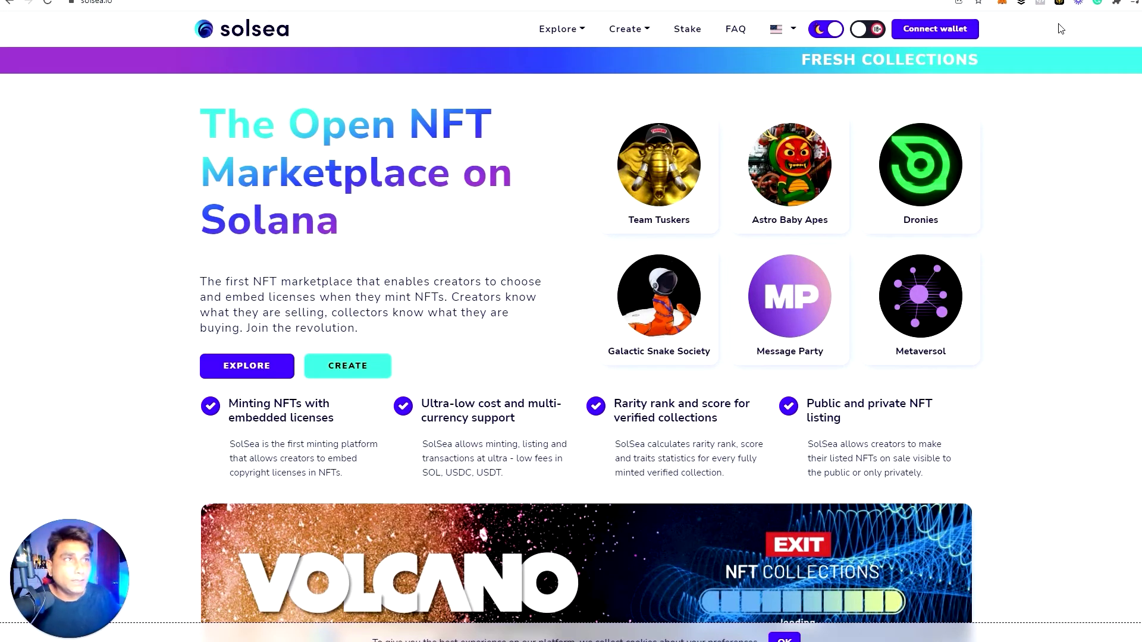
{"action": "left_click", "coordinate": [1117, 3]}
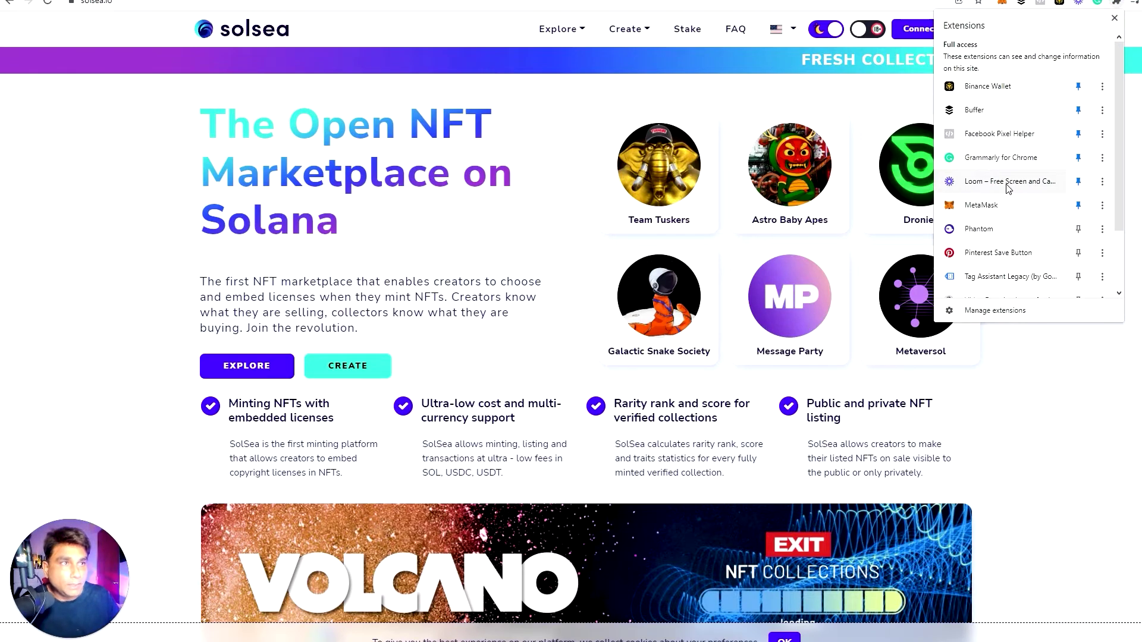
{"action": "left_click", "coordinate": [980, 232]}
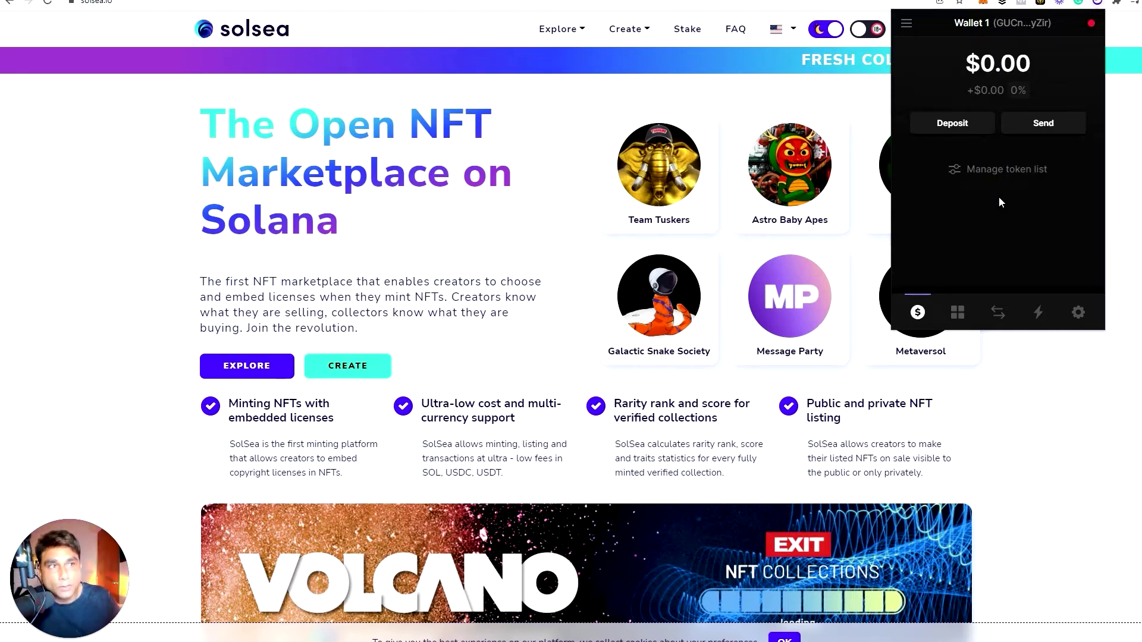
{"action": "left_click", "coordinate": [985, 27]}
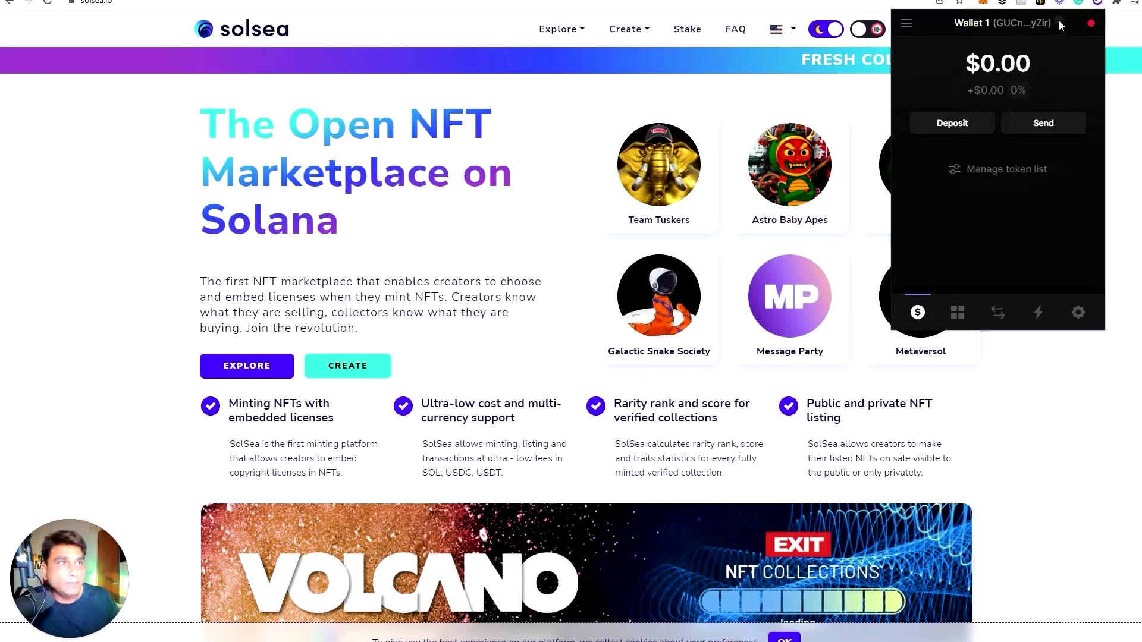
{"action": "left_click", "coordinate": [981, 25]}
{"action": "right_click", "coordinate": [980, 25]}
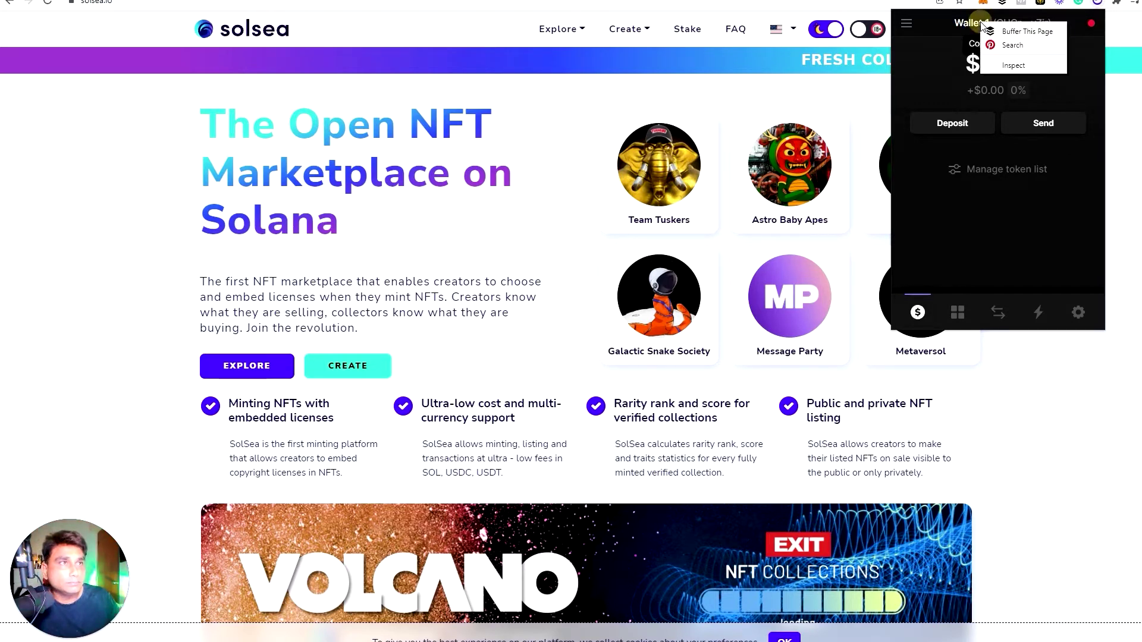
Rename the wallet from Wallet 1 to a custom NFT name and return to the balance view
{"action": "left_click", "coordinate": [1078, 312]}
{"action": "key", "text": "ctrl+a"}
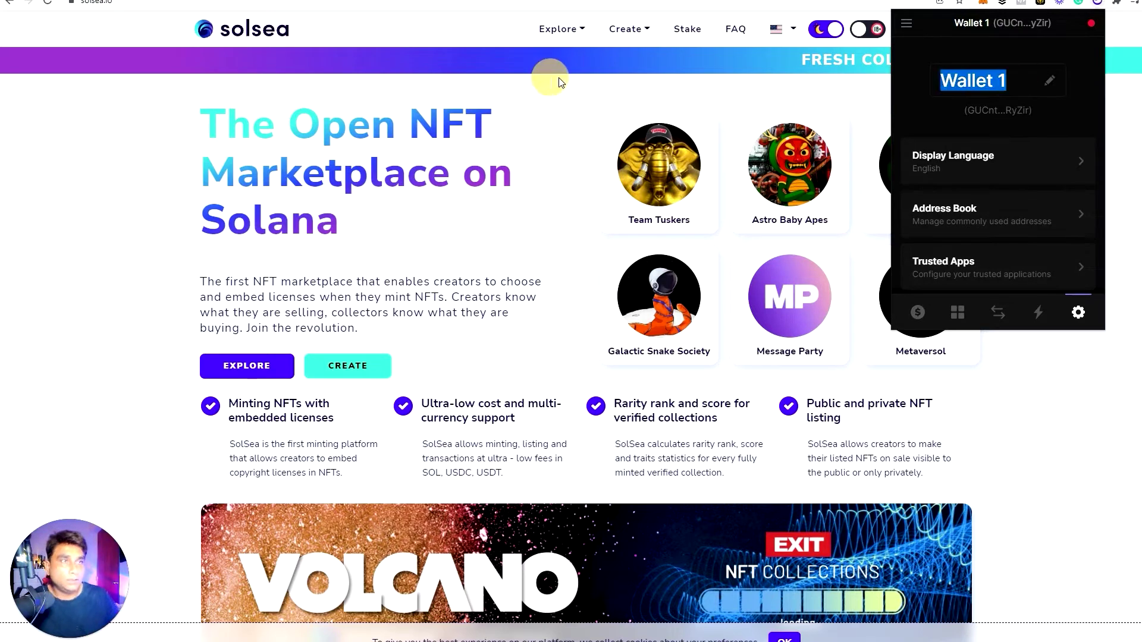
{"action": "type", "text": "Mnaihs"}
{"action": "key", "text": "BackSpace"}
{"action": "key", "text": "BackSpace"}
{"action": "key", "text": "BackSpace"}
{"action": "key", "text": "BackSpace"}
{"action": "key", "text": "BackSpace"}
{"action": "type", "text": "anish"}
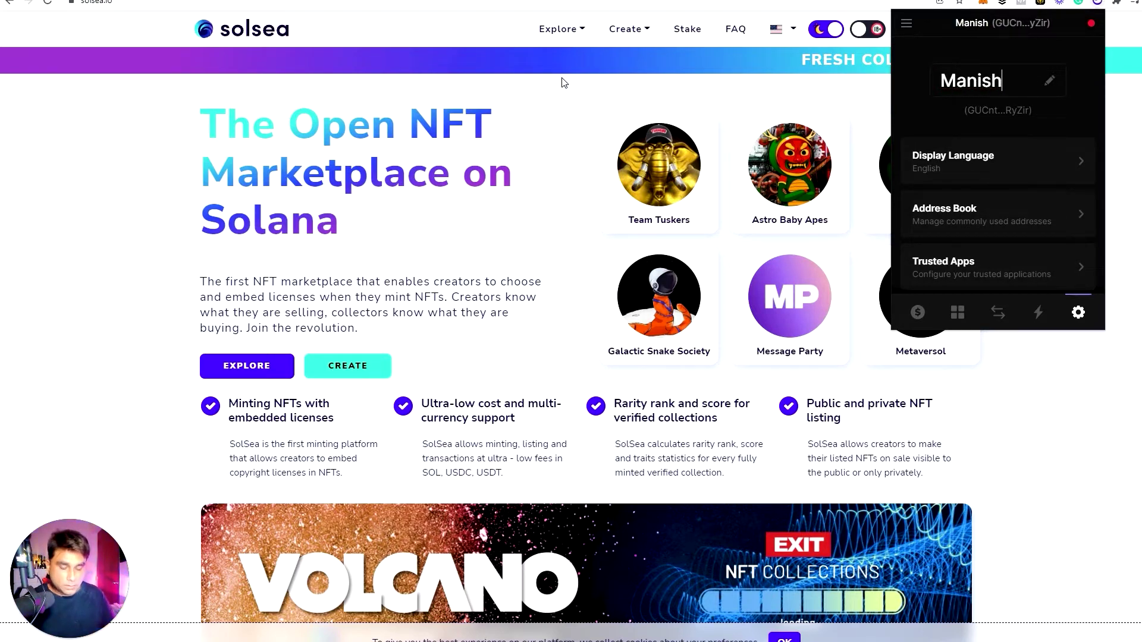
{"action": "type", "text": "NFT"}
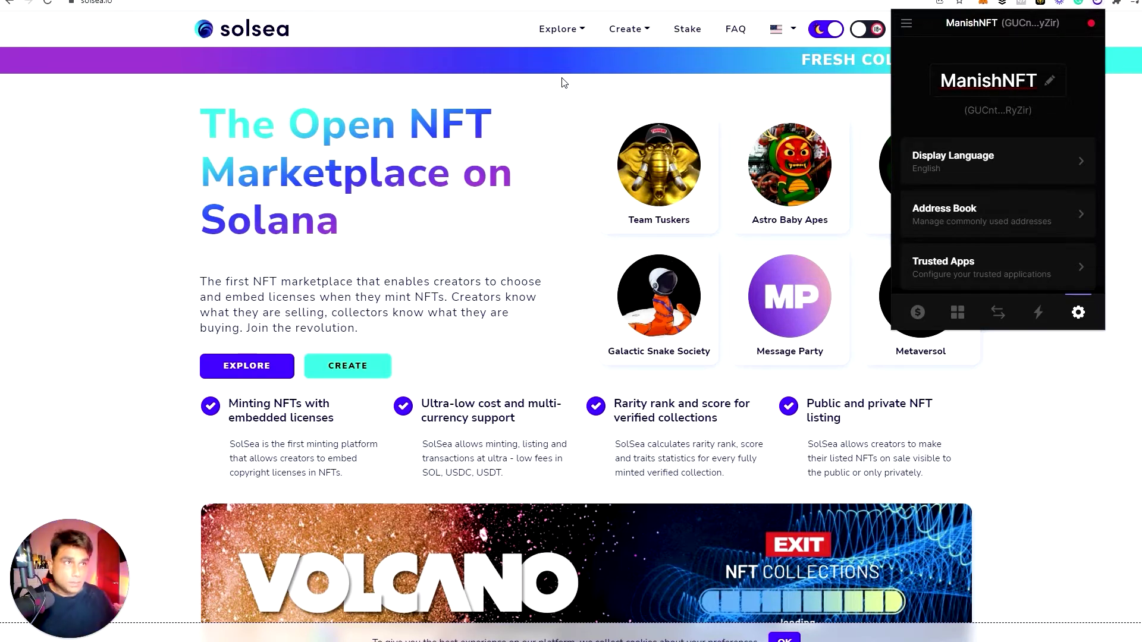
{"action": "left_click", "coordinate": [919, 313]}
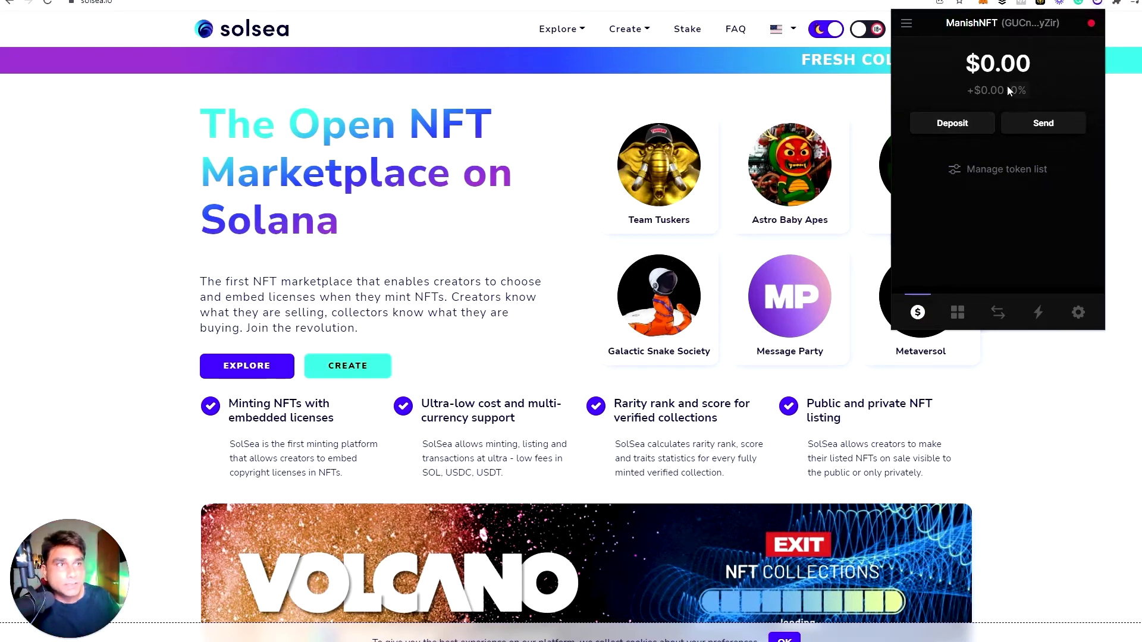
Choose SOL under Deposit and copy the wallet's SOL deposit address
{"action": "left_click", "coordinate": [945, 125]}
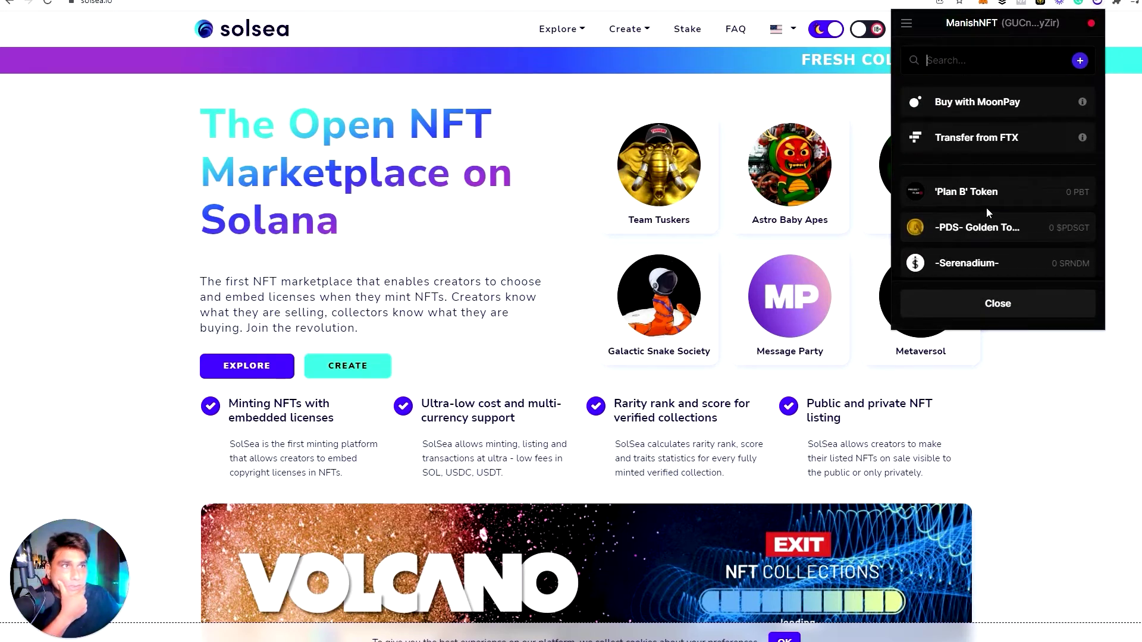
{"action": "scroll", "coordinate": [1002, 208], "scroll_direction": "down", "scroll_amount": 2}
{"action": "scroll", "coordinate": [1004, 212], "scroll_direction": "down", "scroll_amount": 2}
{"action": "left_click", "coordinate": [1004, 212]}
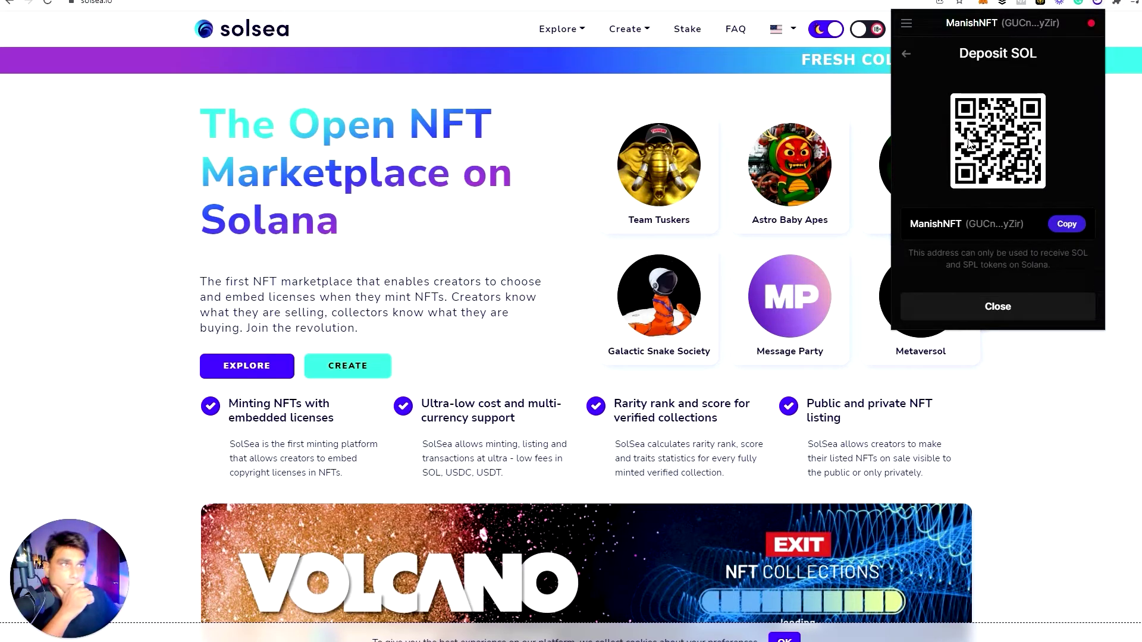
{"action": "left_click", "coordinate": [1066, 224]}
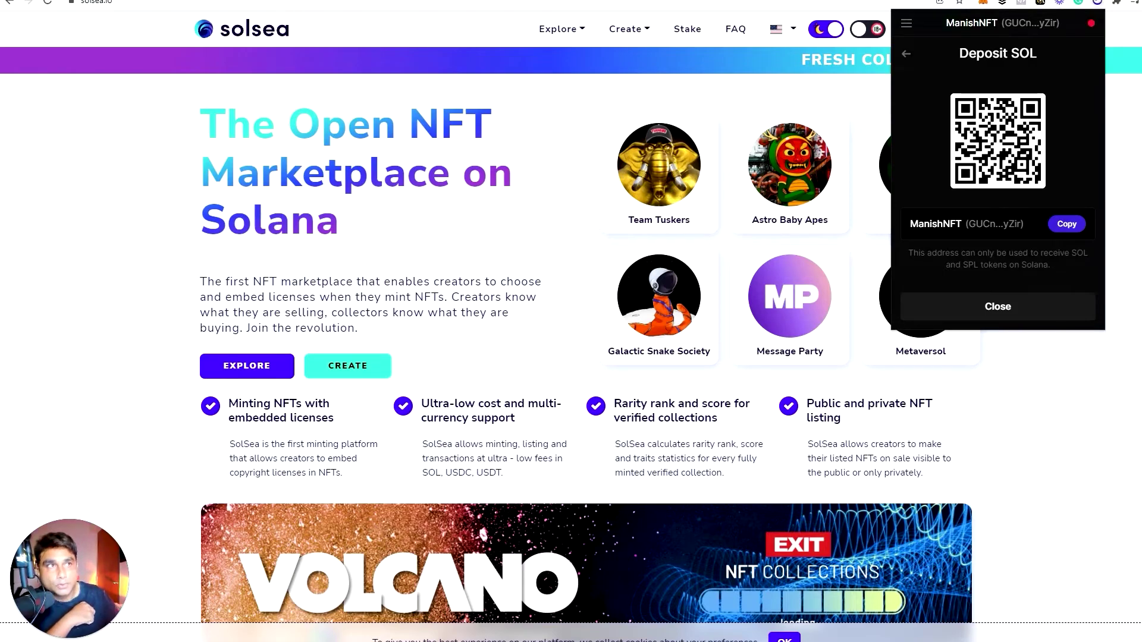
In a new tab, go to kucoin.com/assets through the address-bar suggestion
{"action": "key", "text": "ctrl+t"}
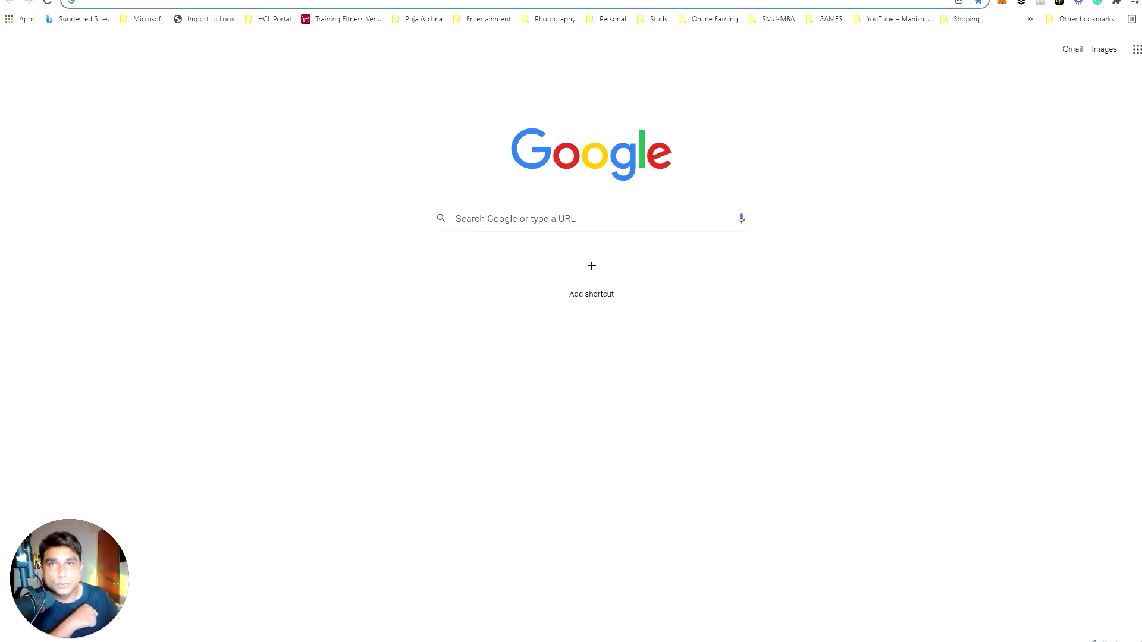
{"action": "type", "text": "luconm"}
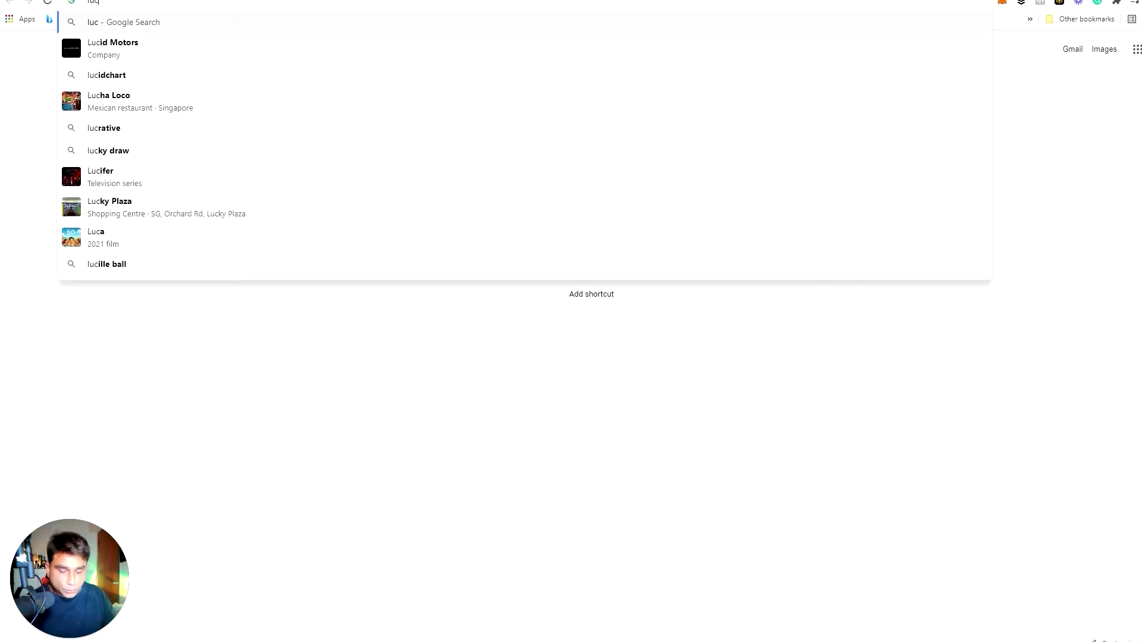
{"action": "key", "text": "BackSpace"}
{"action": "key", "text": "BackSpace"}
{"action": "key", "text": "BackSpace"}
{"action": "key", "text": "BackSpace"}
{"action": "key", "text": "BackSpace"}
{"action": "key", "text": "BackSpace"}
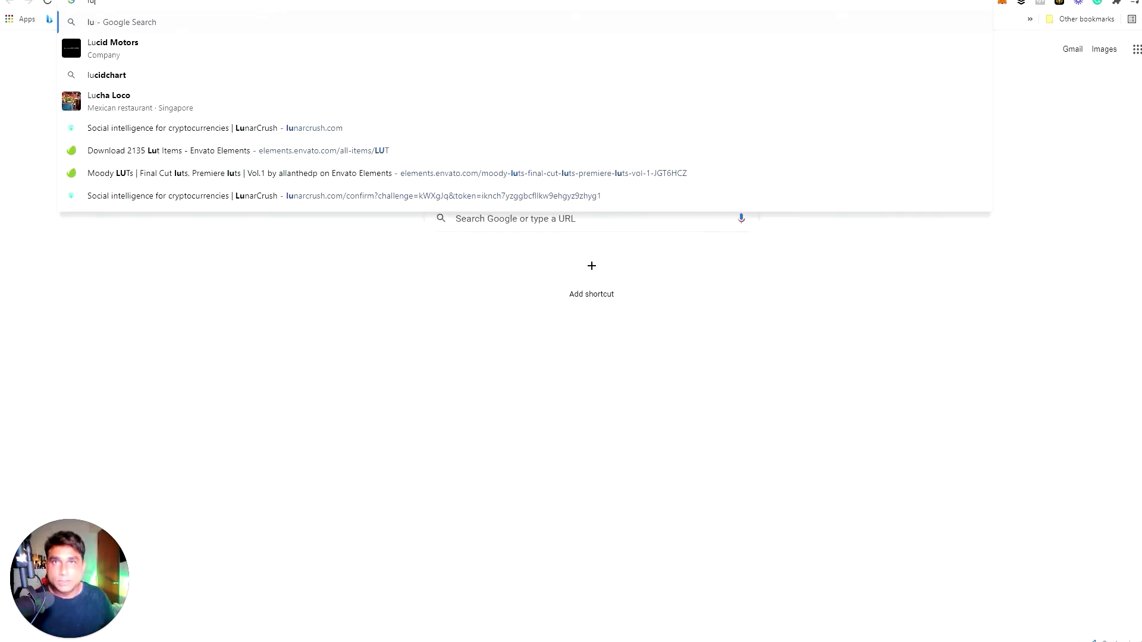
{"action": "type", "text": "ku"}
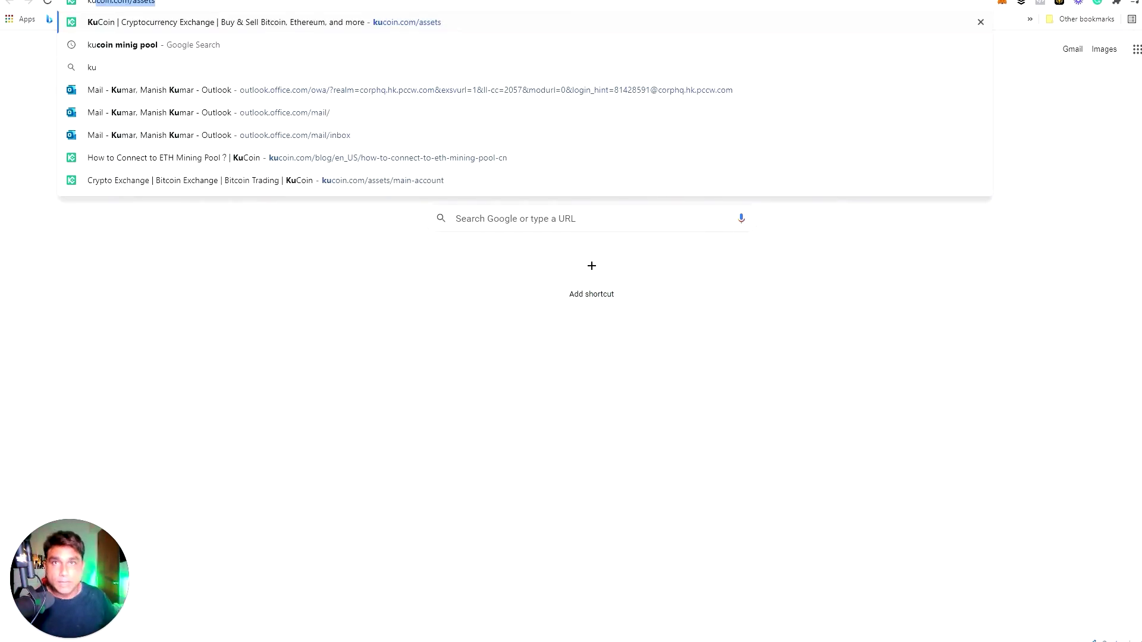
{"action": "left_click", "coordinate": [186, 24]}
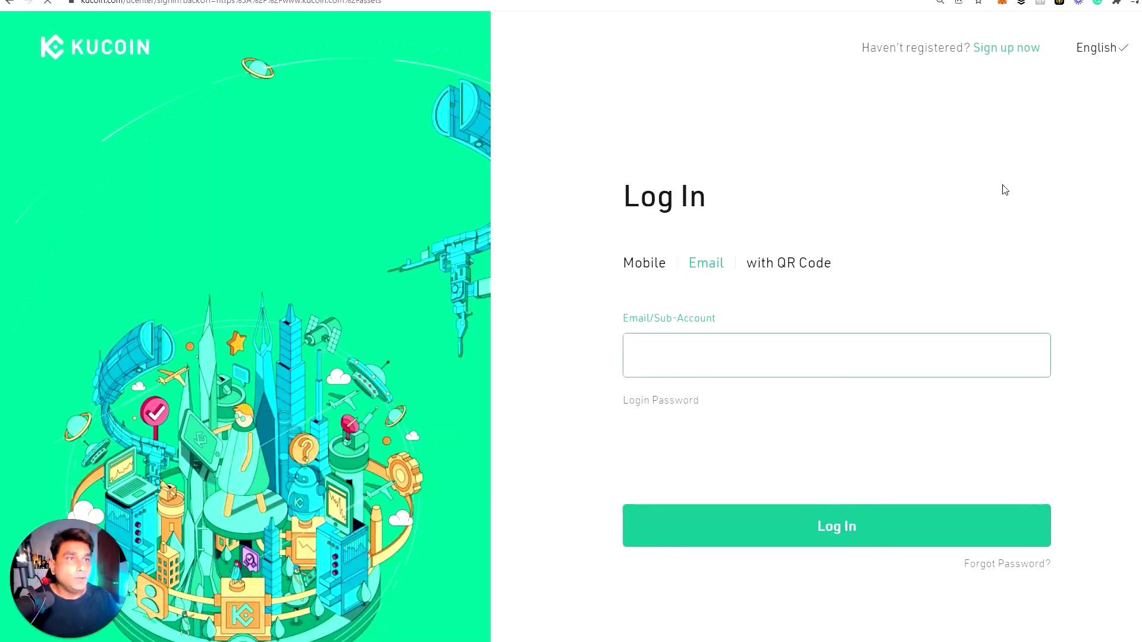
Log in with the QR code and market-buy SOL with 100 USDT on SOL/USDT
{"action": "left_click", "coordinate": [805, 265]}
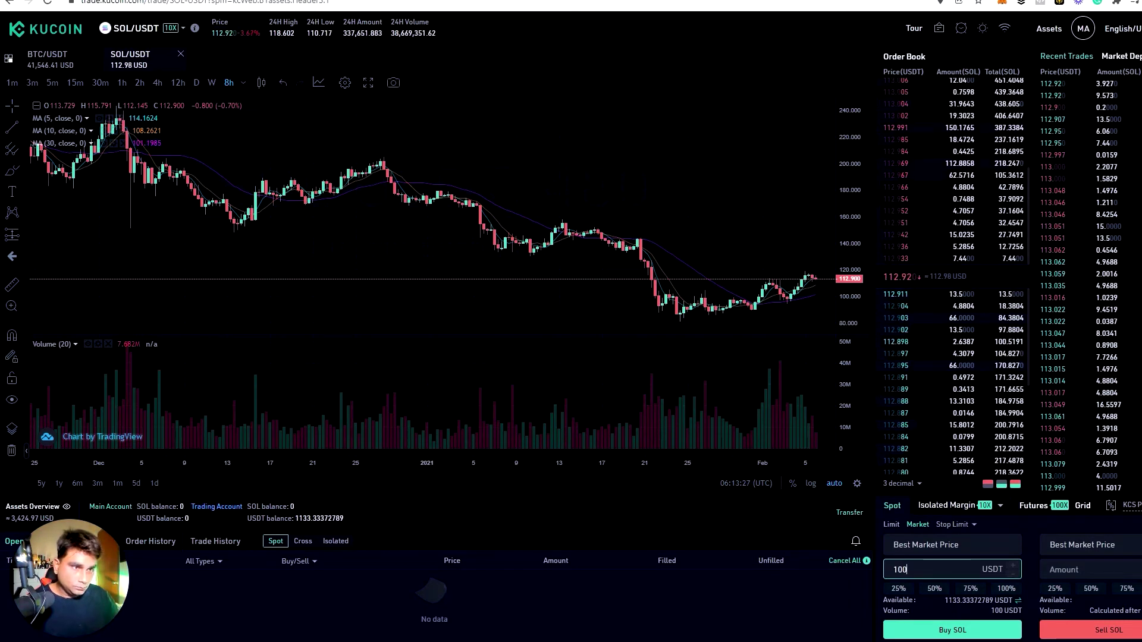
{"action": "left_click", "coordinate": [949, 630]}
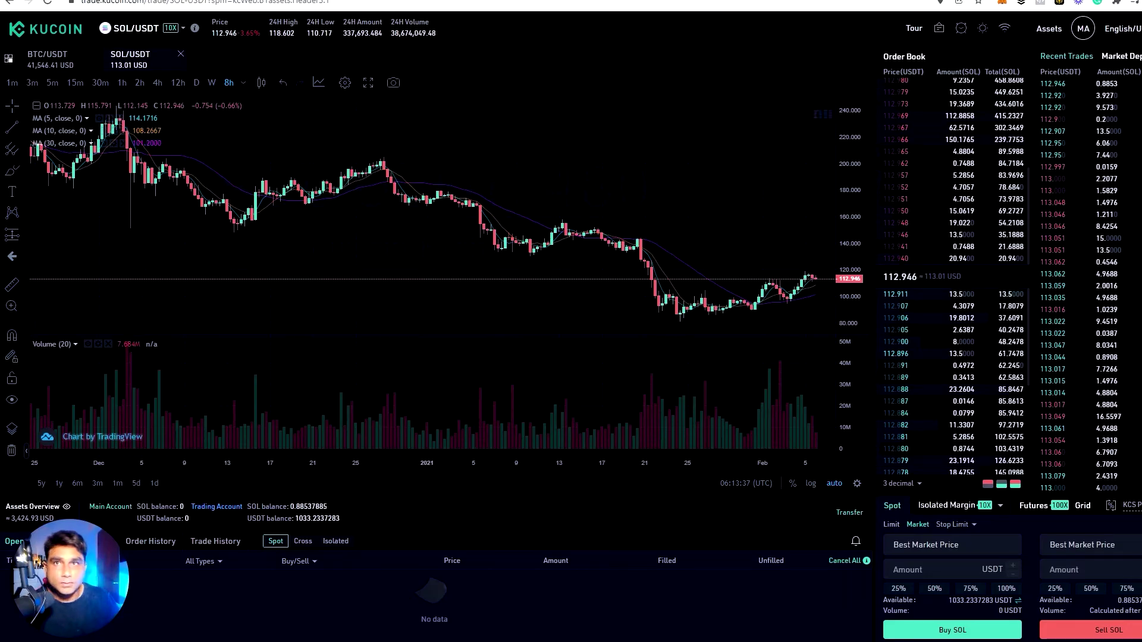
Go from the KuCoin home page to the Trading Account balances
{"action": "left_click", "coordinate": [24, 30]}
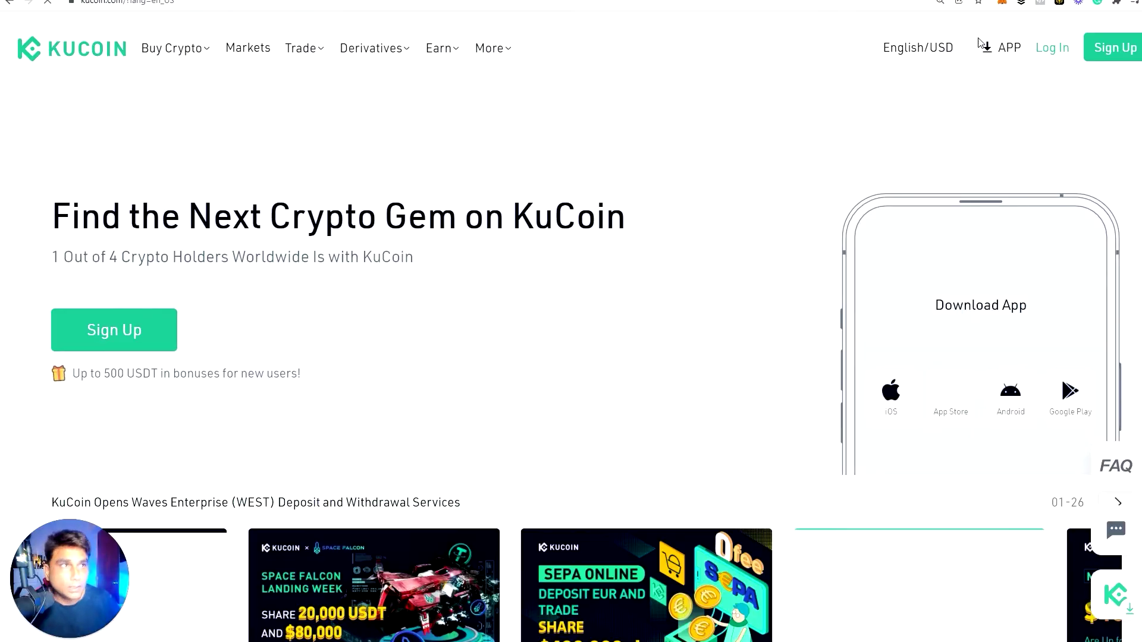
{"action": "mouse_move", "coordinate": [1014, 77]}
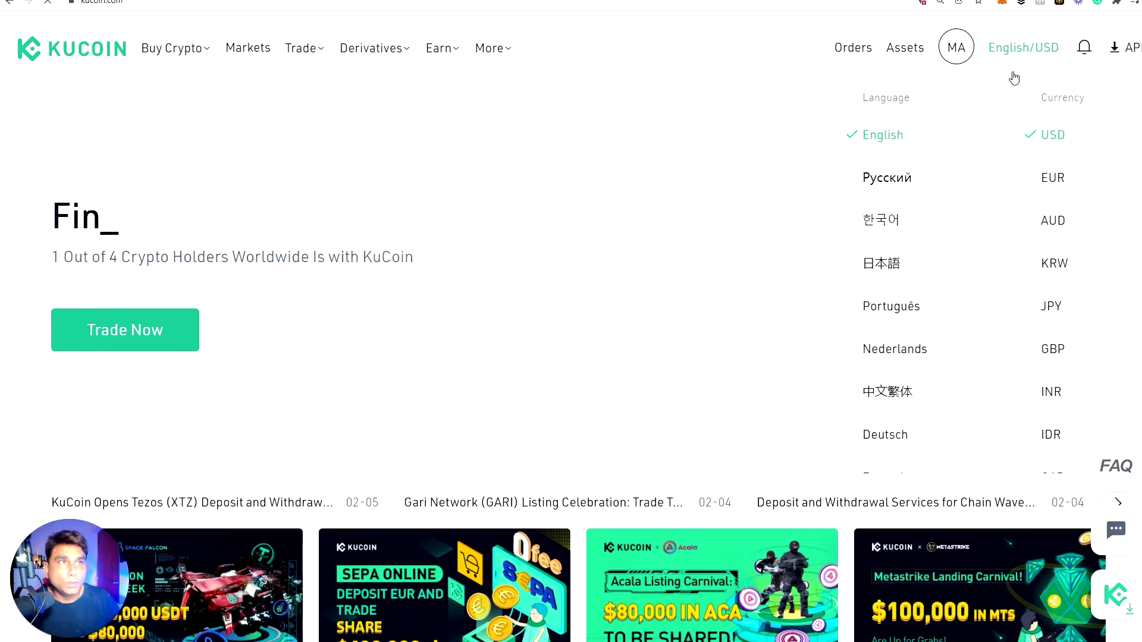
{"action": "mouse_move", "coordinate": [913, 51]}
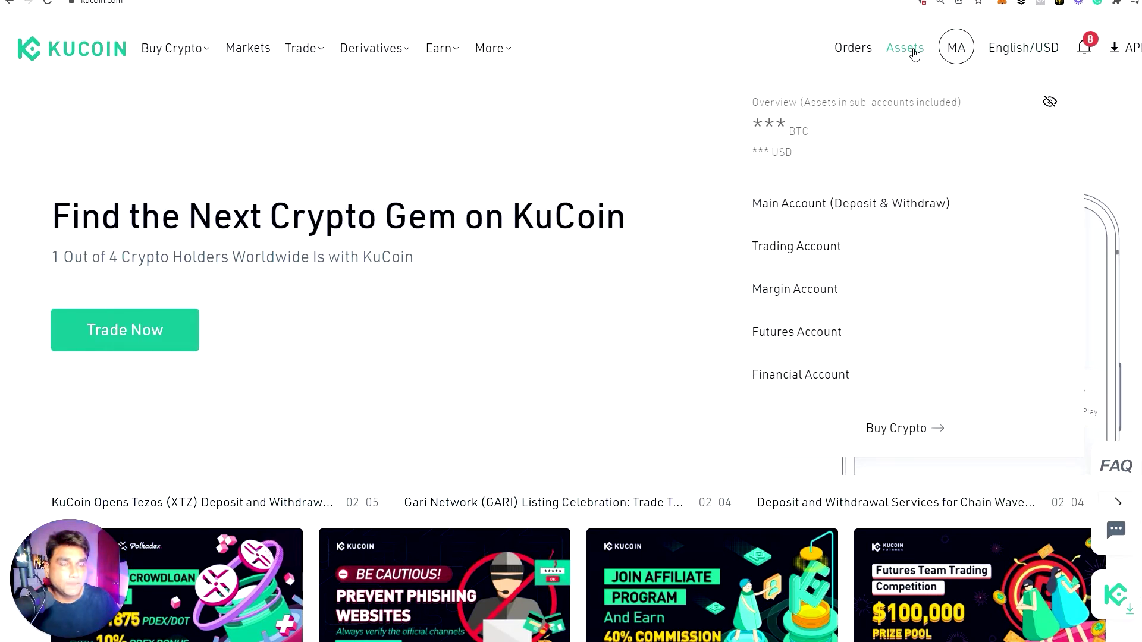
{"action": "left_click", "coordinate": [784, 260]}
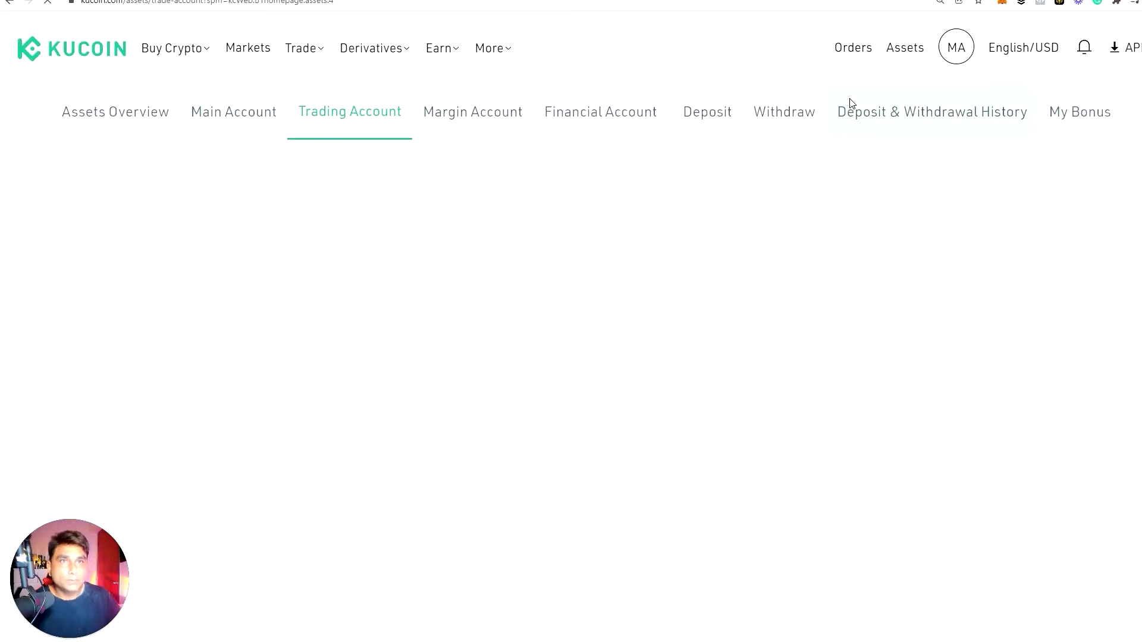
{"action": "scroll", "coordinate": [225, 480], "scroll_direction": "down", "scroll_amount": 2}
{"action": "scroll", "coordinate": [225, 480], "scroll_direction": "down", "scroll_amount": 6}
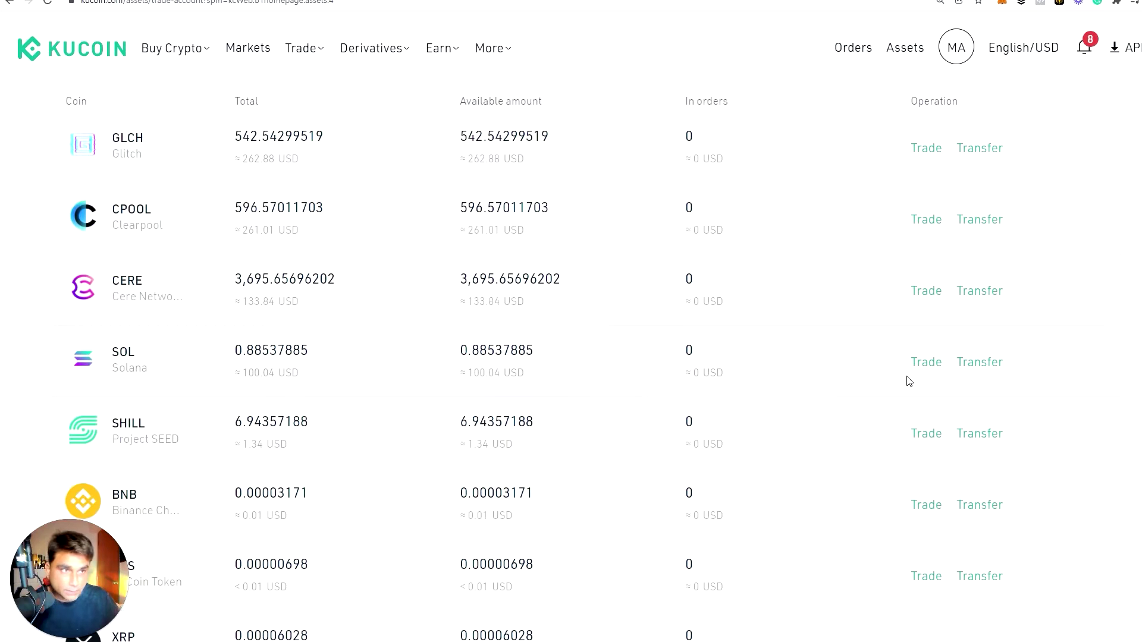
Transfer all 0.88537885 SOL to the Main Account and view its balances
{"action": "left_click", "coordinate": [986, 362]}
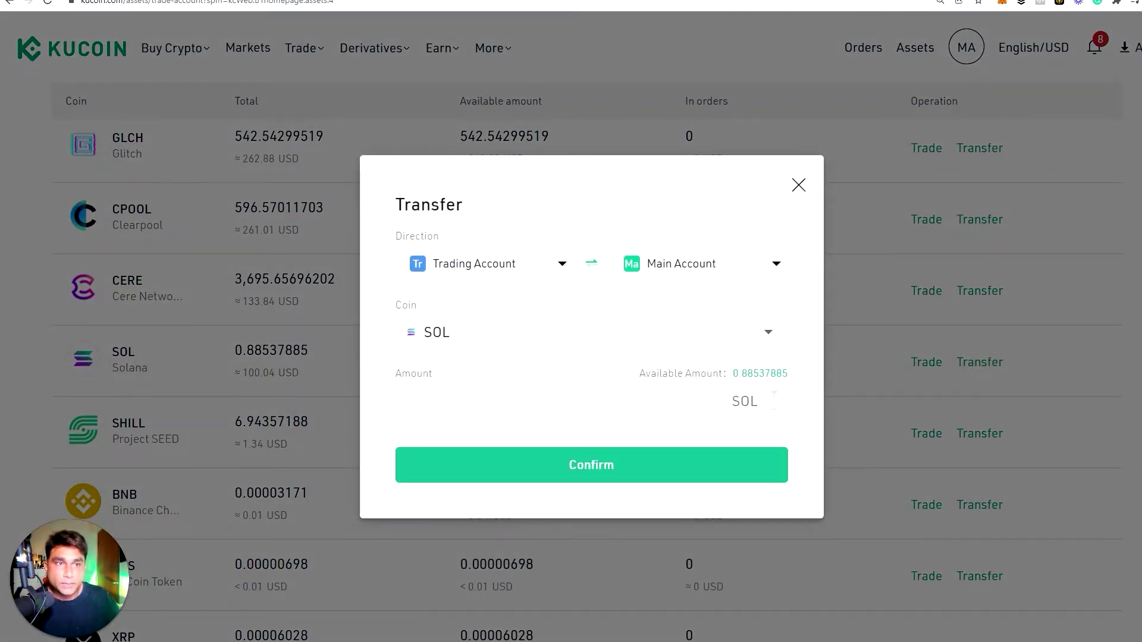
{"action": "left_click", "coordinate": [759, 375]}
{"action": "left_click", "coordinate": [632, 465]}
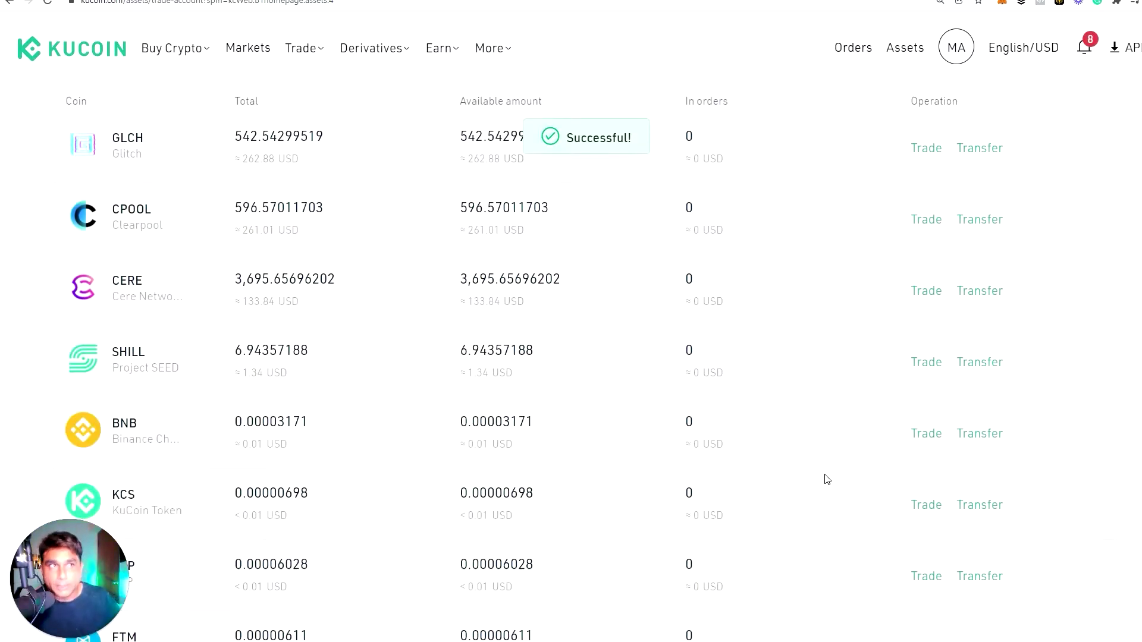
{"action": "mouse_move", "coordinate": [910, 70]}
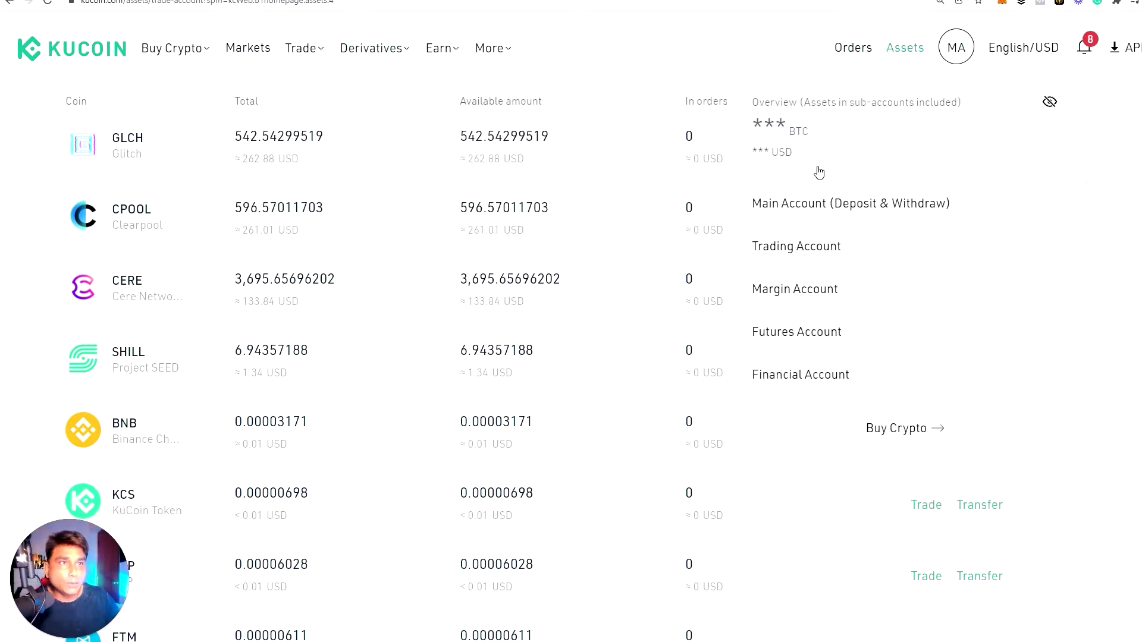
{"action": "left_click", "coordinate": [798, 202]}
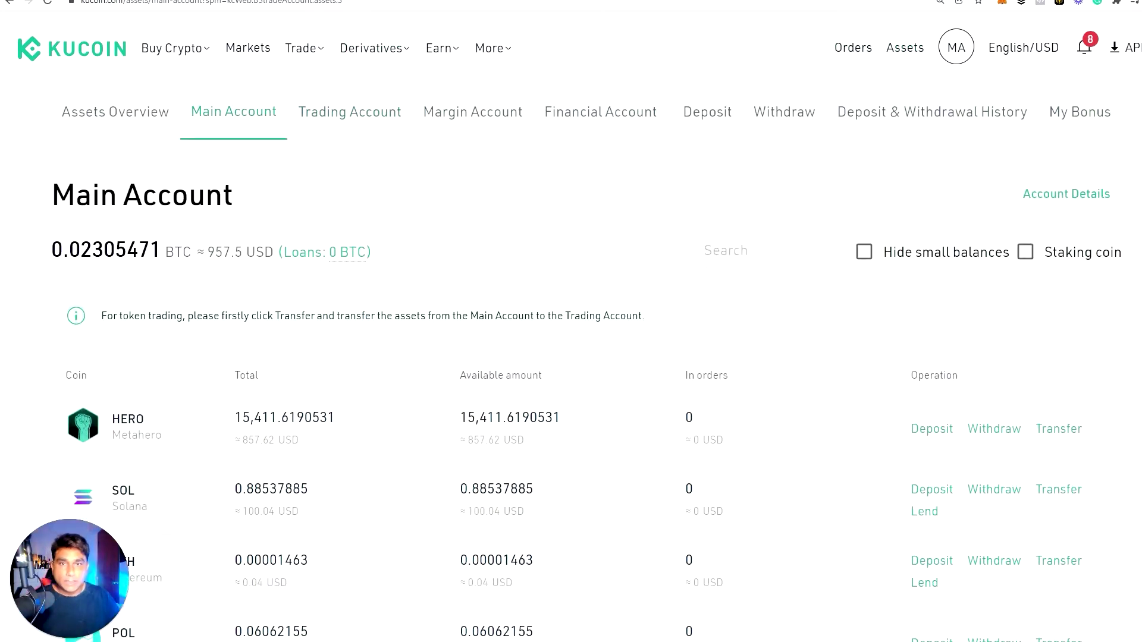
Fill the SOL withdrawal with the Phantom address, SOL network and max 0.87537885 SOL, then confirm
{"action": "left_click", "coordinate": [979, 489]}
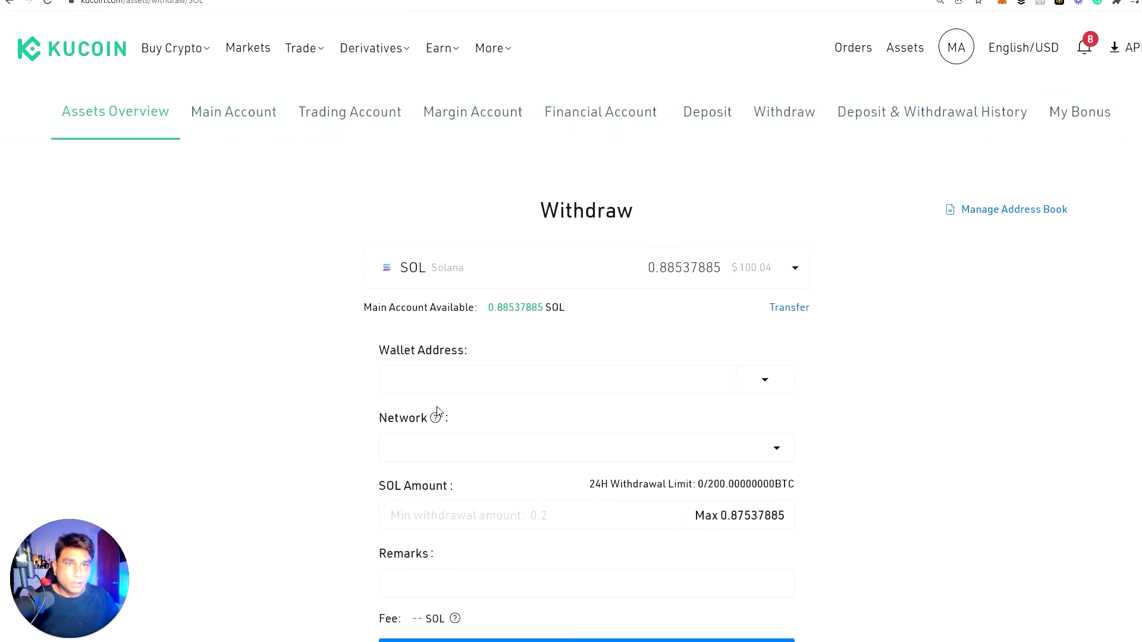
{"action": "type", "text": "GUCnt9f4wLkB38b1jzjbS3o7s3DCiD58CVdEjzsRyZir"}
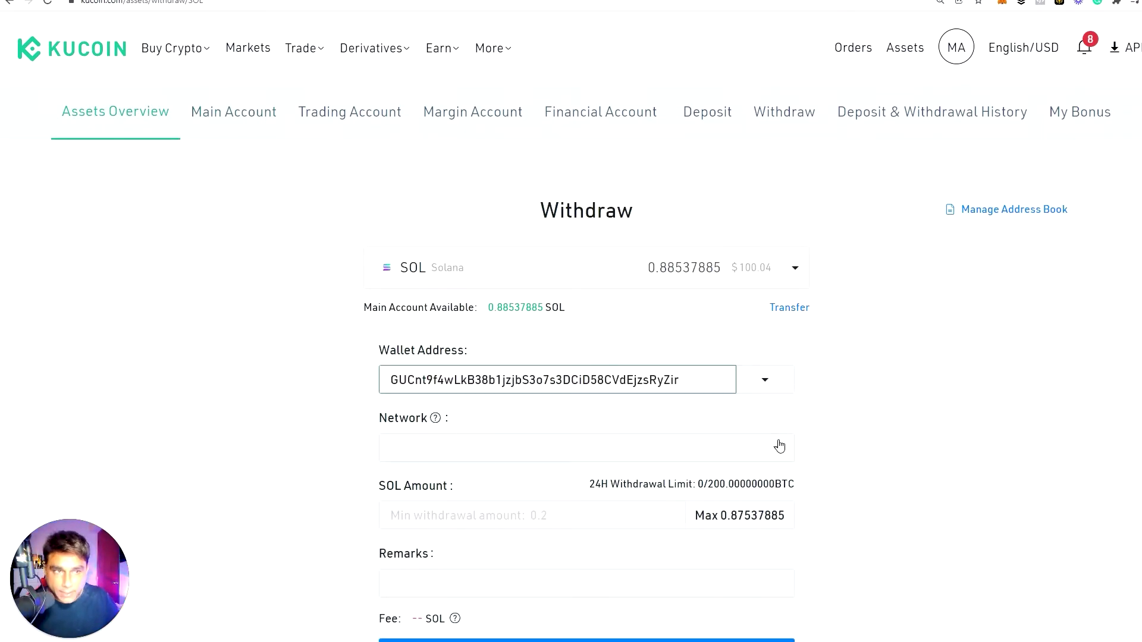
{"action": "left_click", "coordinate": [770, 457]}
{"action": "left_click", "coordinate": [466, 482]}
{"action": "scroll", "coordinate": [542, 548], "scroll_direction": "down", "scroll_amount": 5}
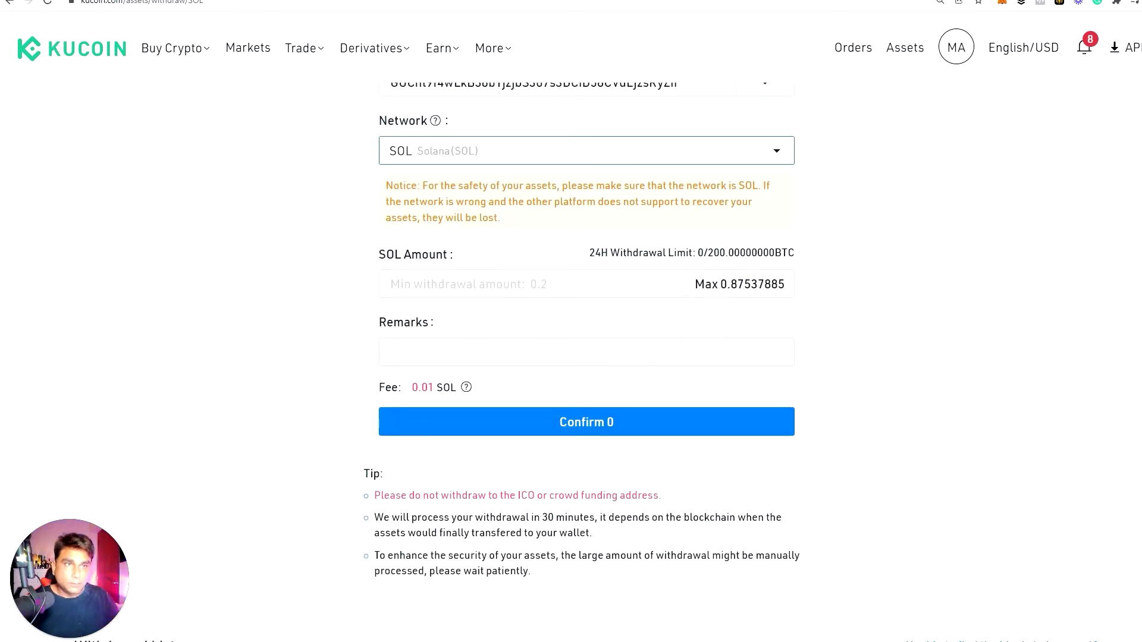
{"action": "left_click", "coordinate": [706, 284]}
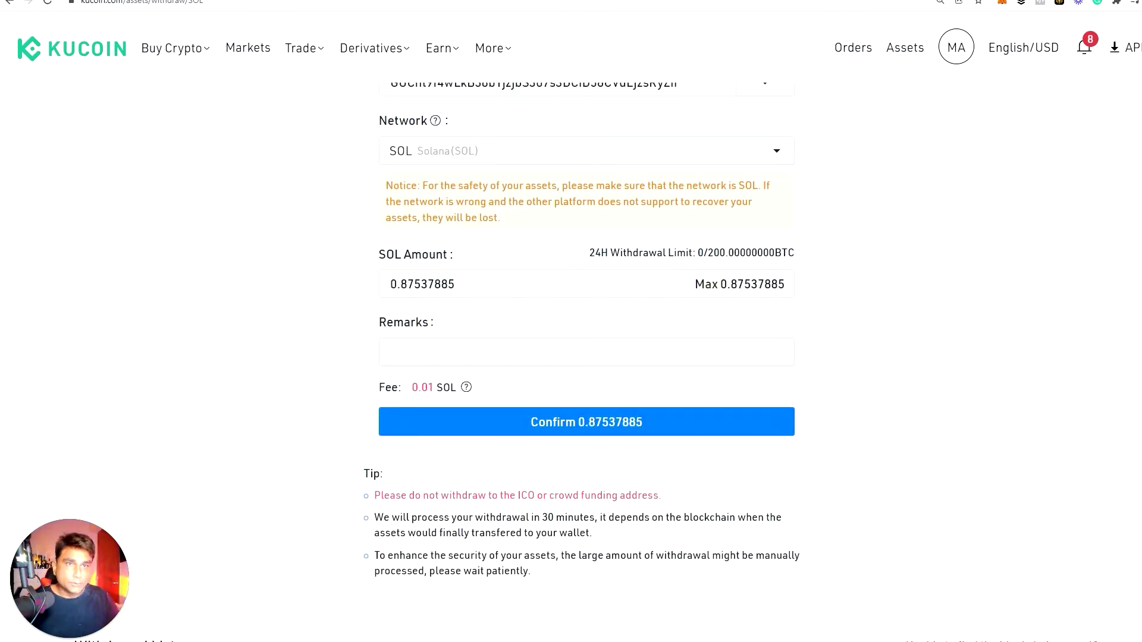
{"action": "left_click", "coordinate": [435, 352]}
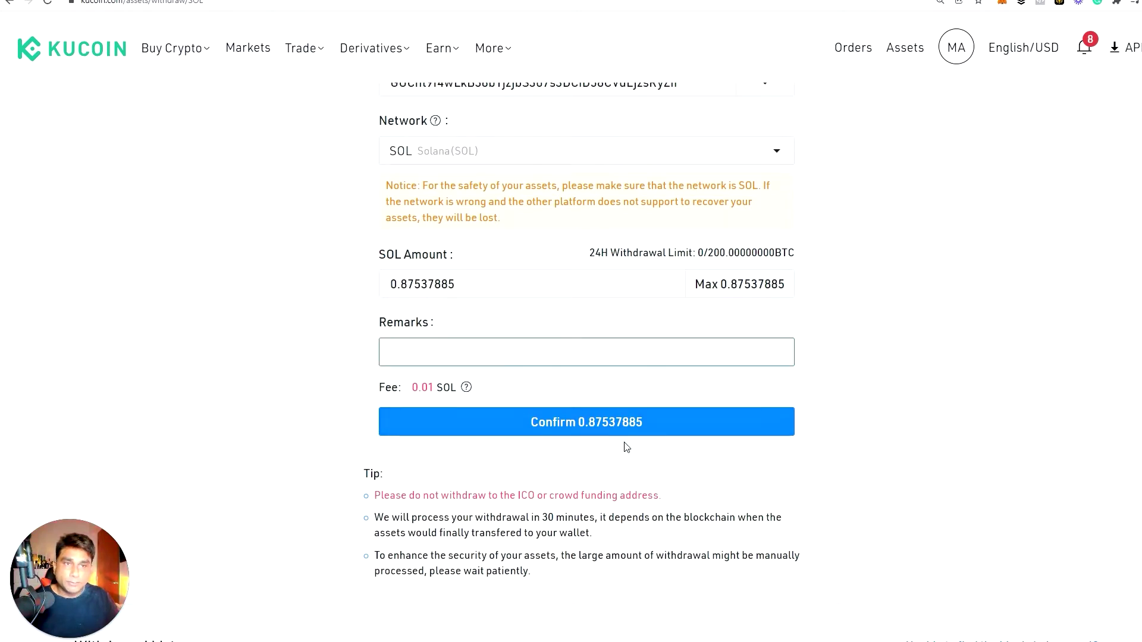
{"action": "left_click", "coordinate": [612, 426]}
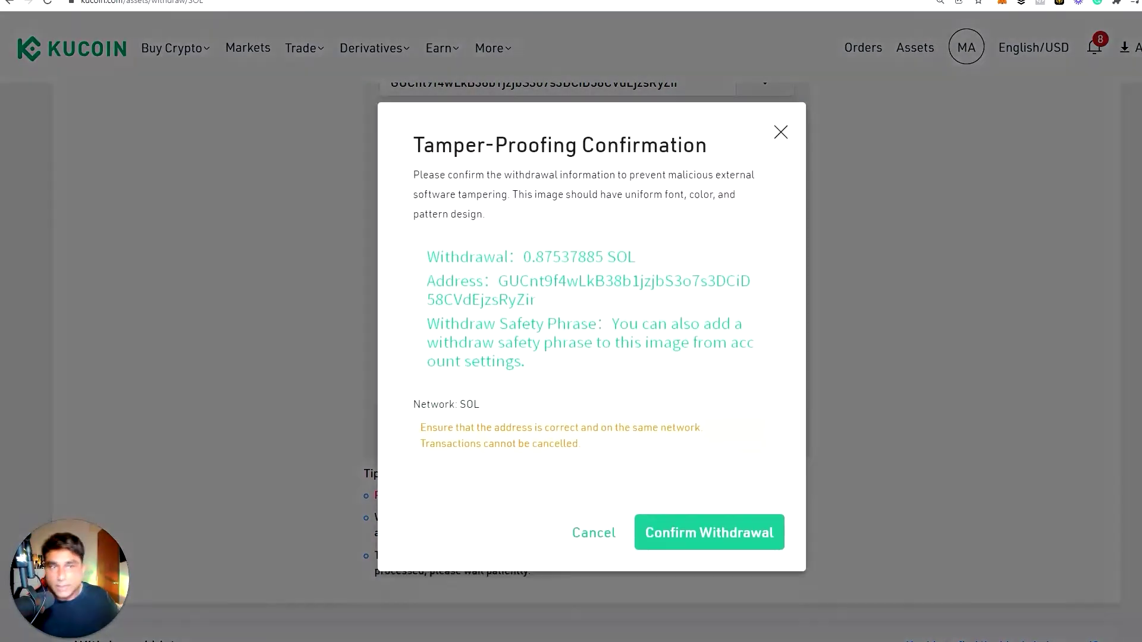
Confirm the withdrawal details, enter the trading password and request the email verification code
{"action": "left_click", "coordinate": [695, 540]}
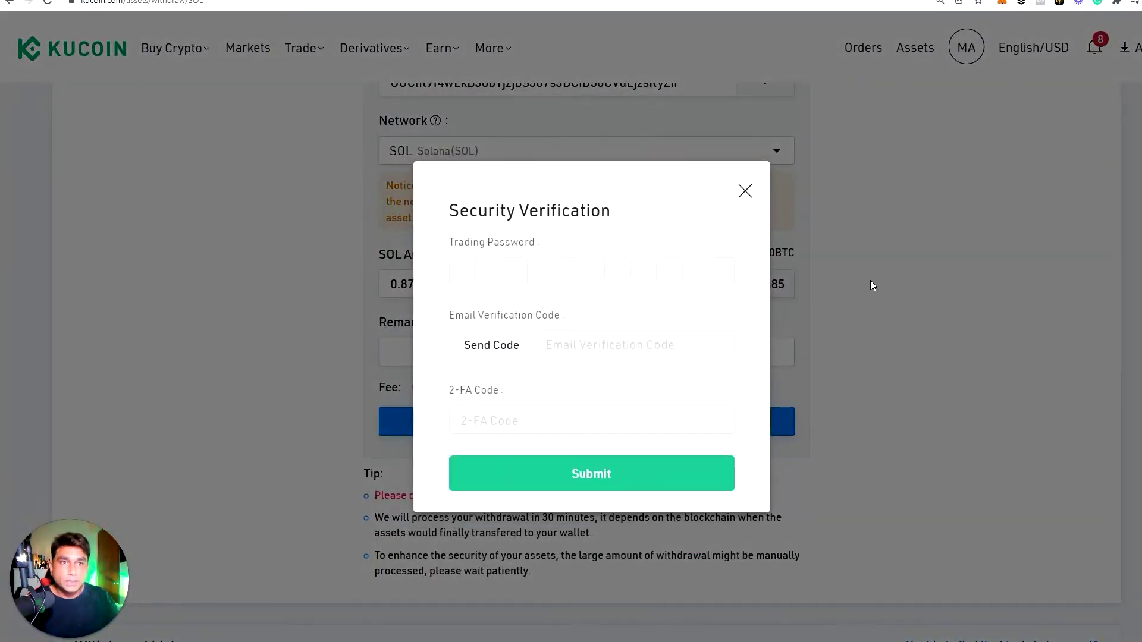
{"action": "type", "text": "**"}
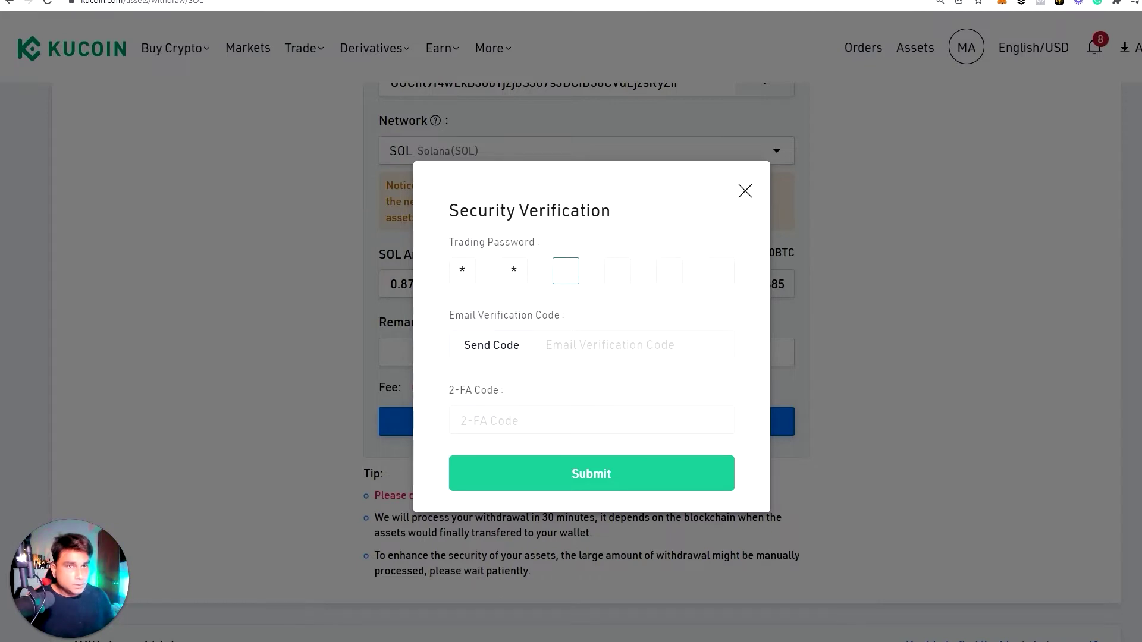
{"action": "type", "text": "***"}
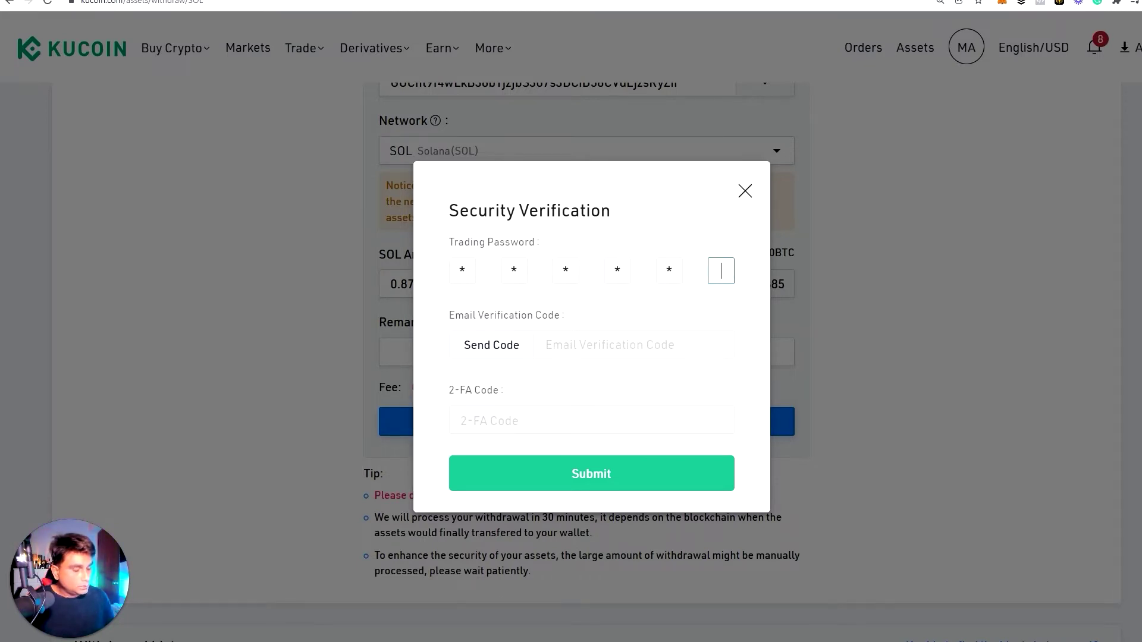
{"action": "type", "text": "*"}
{"action": "left_click", "coordinate": [489, 346]}
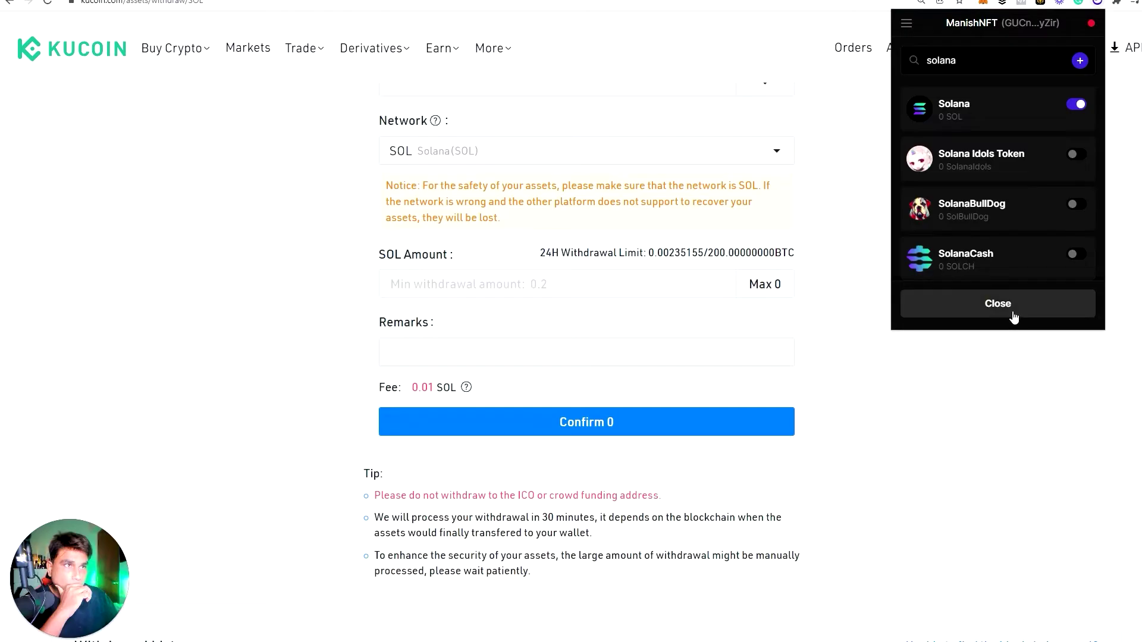
{"action": "left_click", "coordinate": [995, 302]}
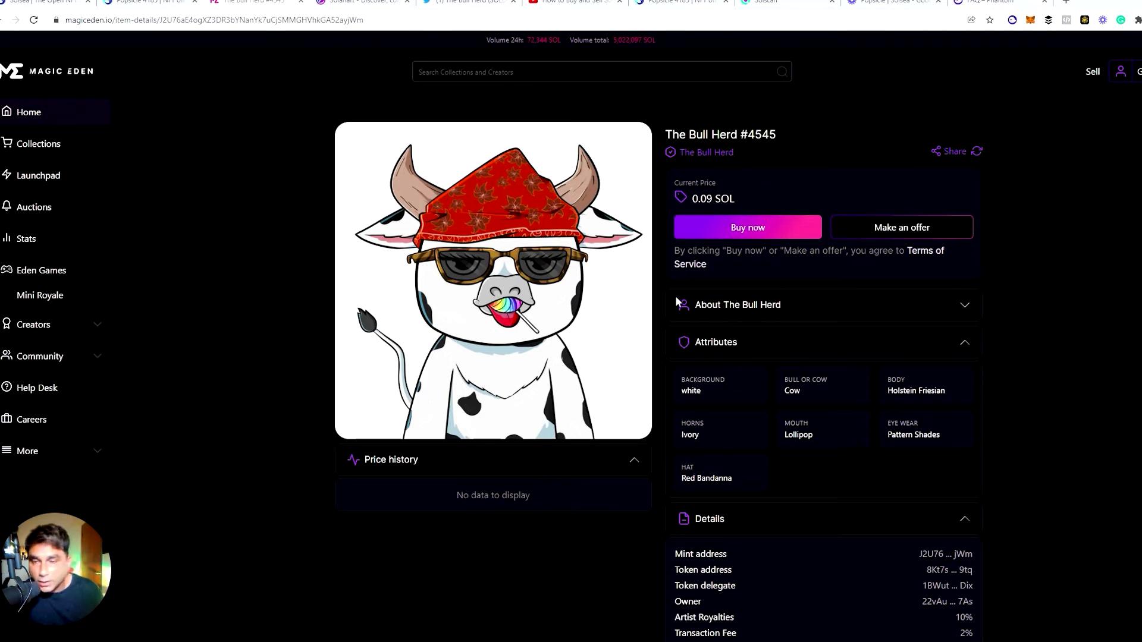
Confirm the Phantom wallet holds about 0.875 SOL, then switch to the SolSea tab
{"action": "left_click", "coordinate": [1011, 20]}
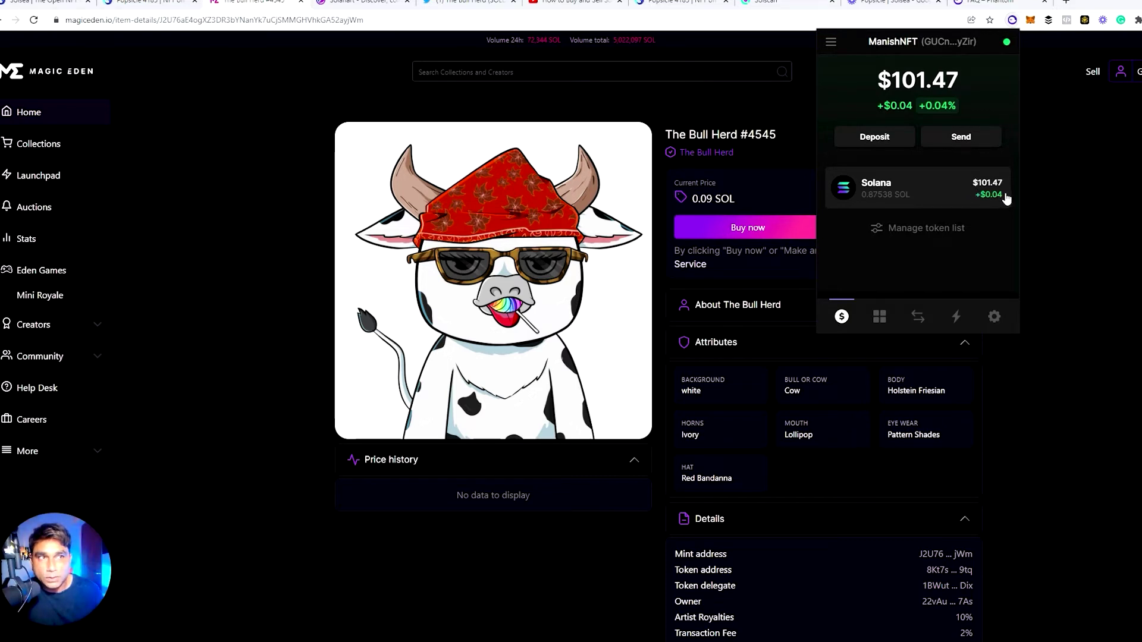
{"action": "left_click", "coordinate": [192, 152]}
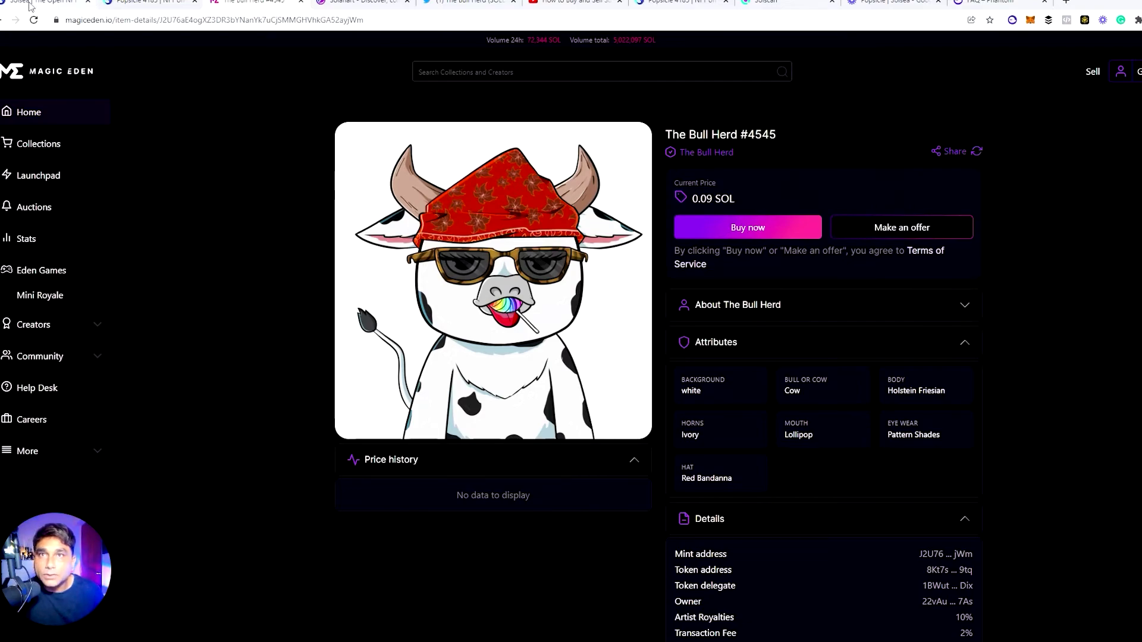
{"action": "left_click", "coordinate": [32, 7]}
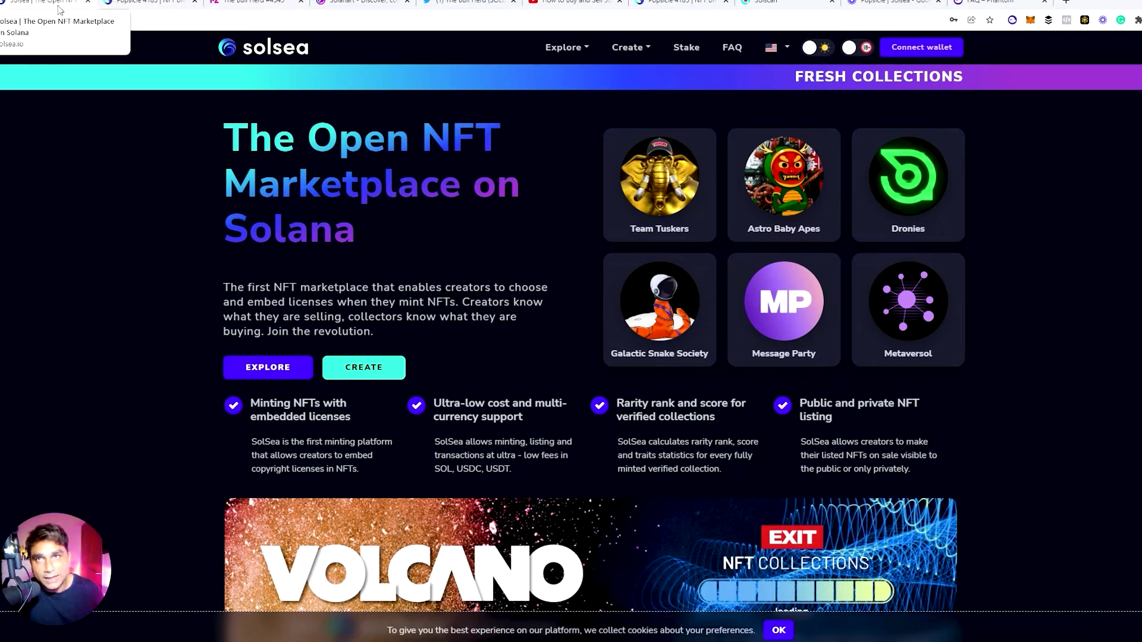
Pass through The Bull Herd #4545 tab over to the Solanart marketplace tab
{"action": "left_click", "coordinate": [231, 8]}
{"action": "left_click", "coordinate": [351, 8]}
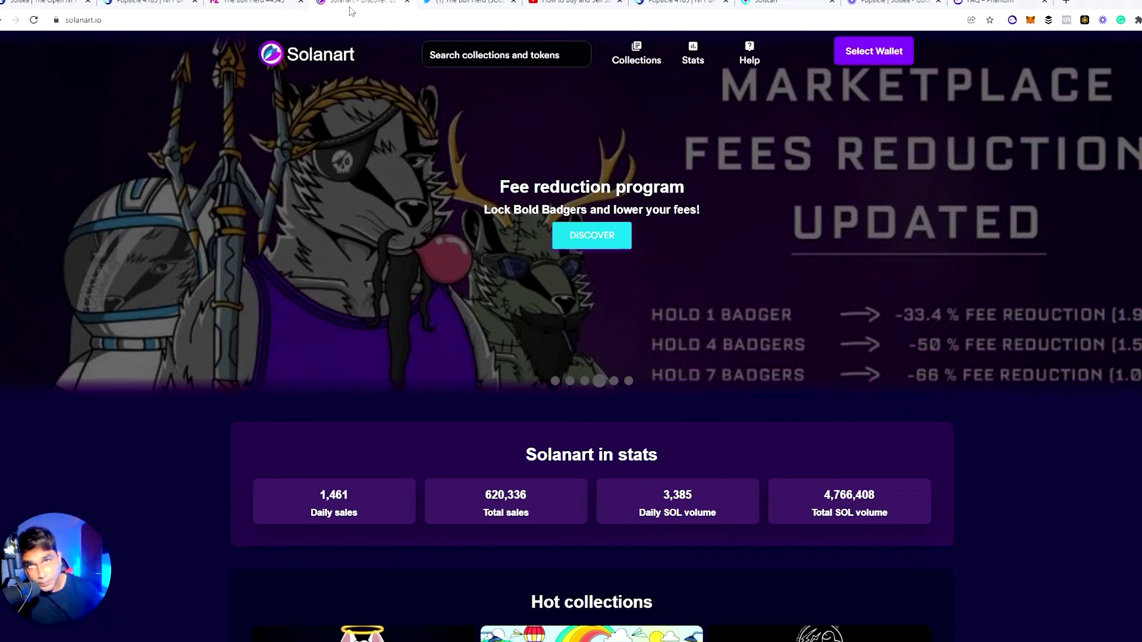
Go back to Magic Eden's The Bull Herd #4545 page, listed at 0.09 SOL
{"action": "left_click", "coordinate": [250, 5]}
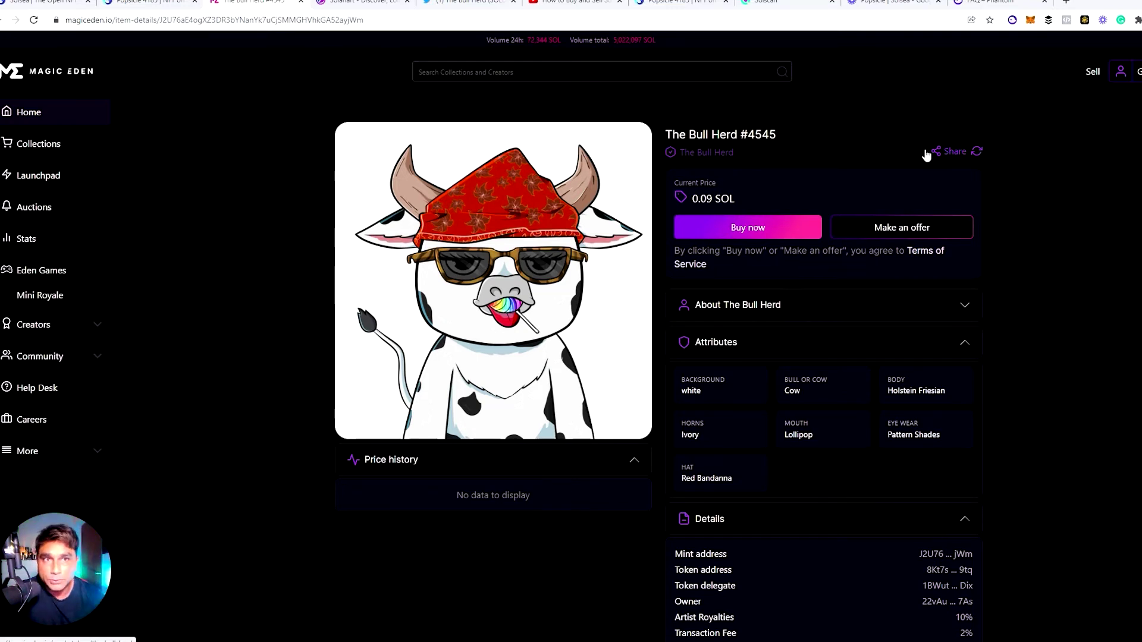
Buy The Bull Herd #4545 for 0.09 SOL and approve the transaction in Phantom
{"action": "mouse_move", "coordinate": [546, 279]}
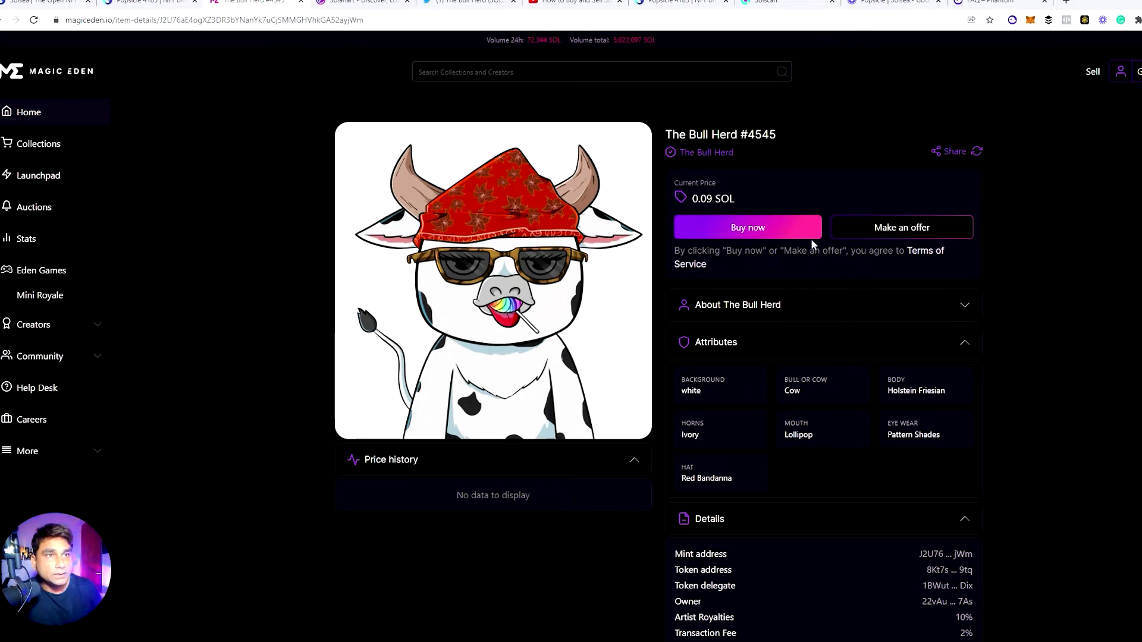
{"action": "left_click", "coordinate": [743, 228]}
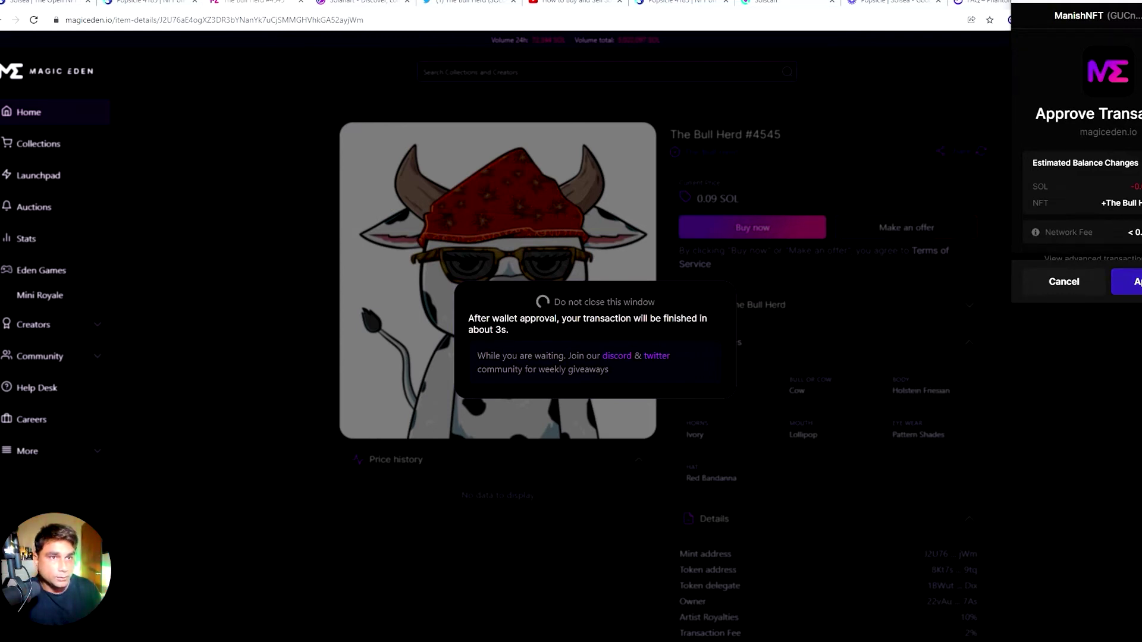
{"action": "left_click", "coordinate": [1127, 282]}
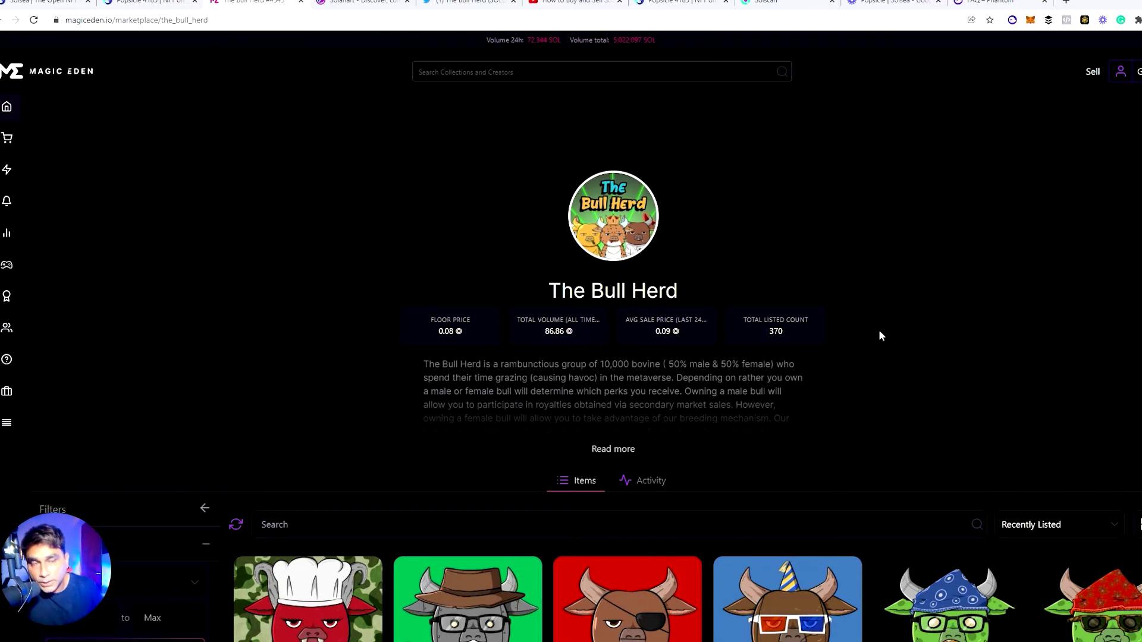
Expand The Bull Herd collection description, then view the 0.78333 SOL wallet balance
{"action": "scroll", "coordinate": [913, 382], "scroll_direction": "down", "scroll_amount": 3}
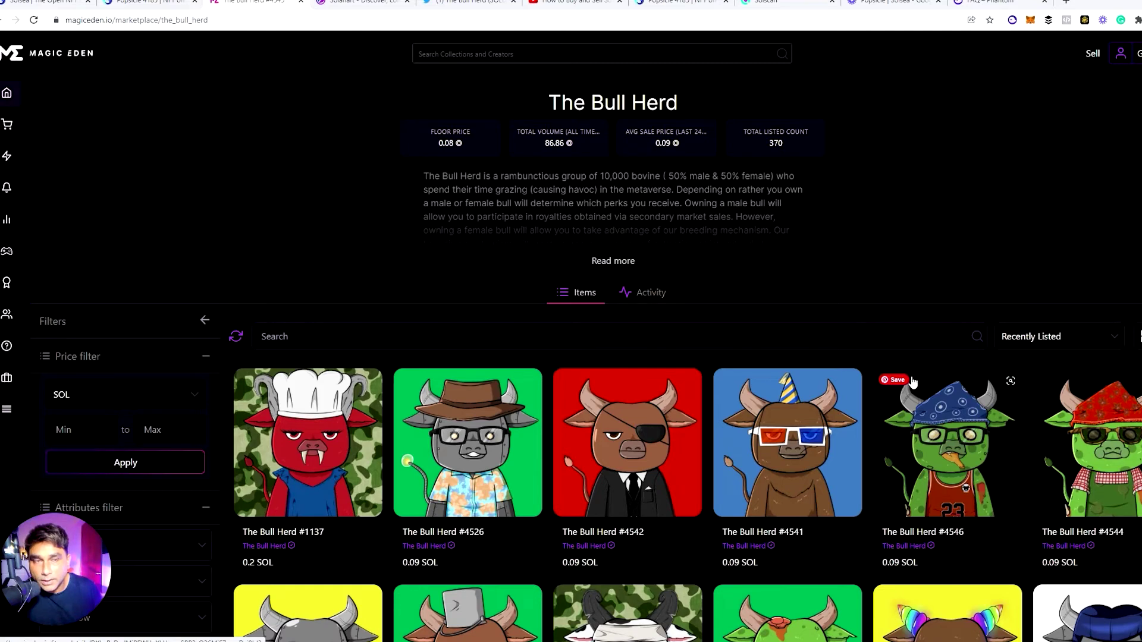
{"action": "left_click", "coordinate": [599, 260]}
{"action": "scroll", "coordinate": [703, 290], "scroll_direction": "up", "scroll_amount": 3}
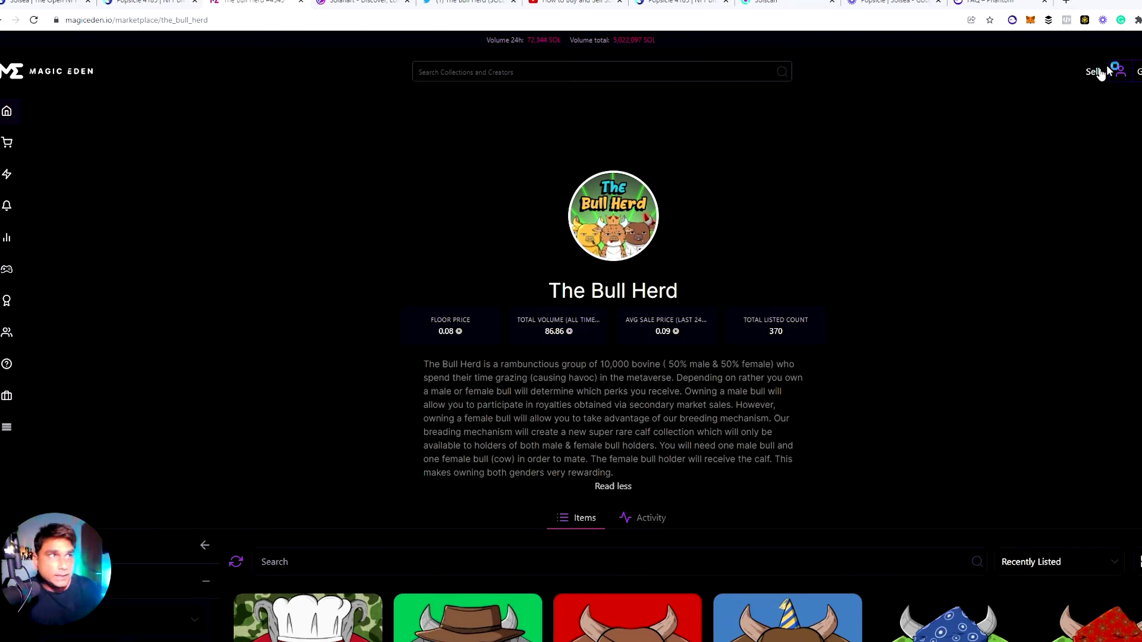
{"action": "left_click", "coordinate": [1013, 20]}
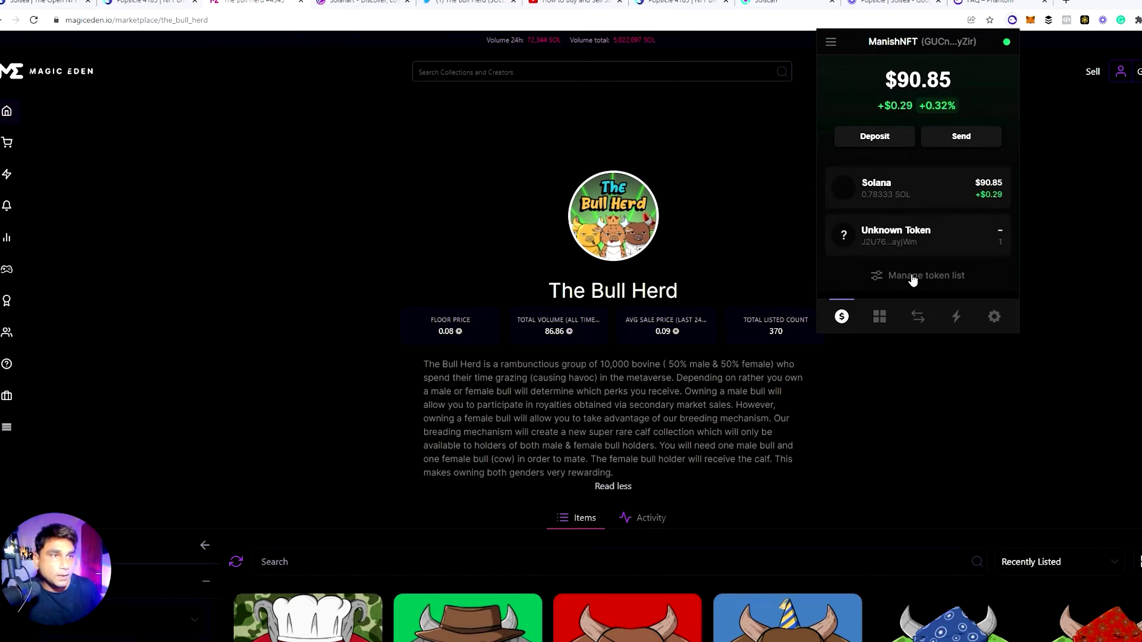
Inspect the owned Bull Herd NFT's properties in Collectibles and follow its thebullherd.com link
{"action": "left_click", "coordinate": [880, 318]}
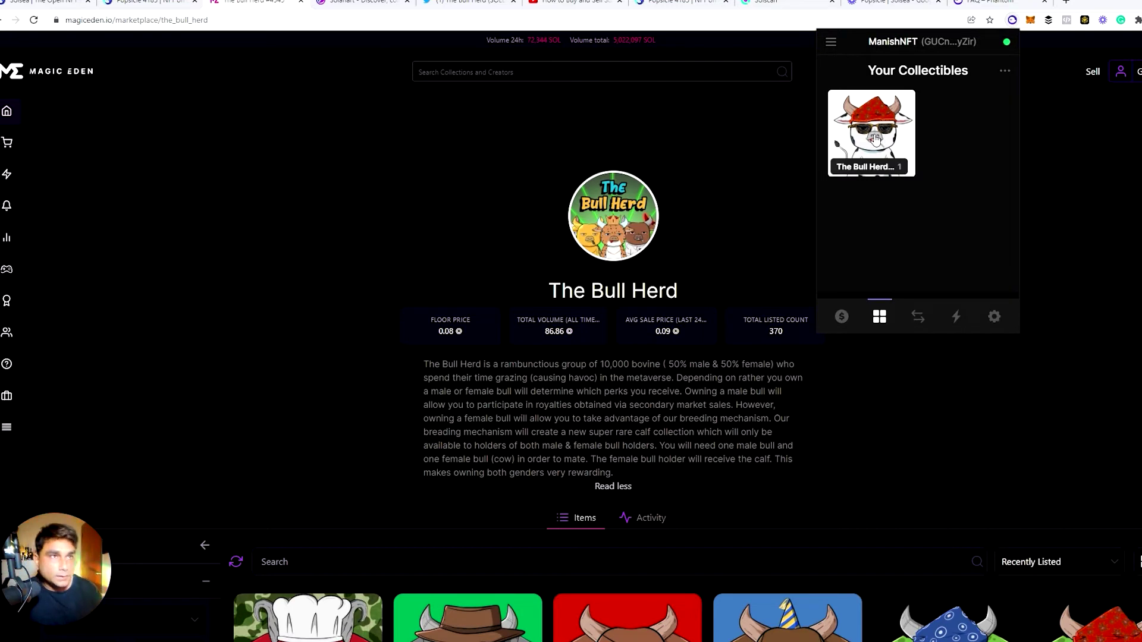
{"action": "left_click", "coordinate": [874, 139]}
{"action": "scroll", "coordinate": [837, 188], "scroll_direction": "down", "scroll_amount": 3}
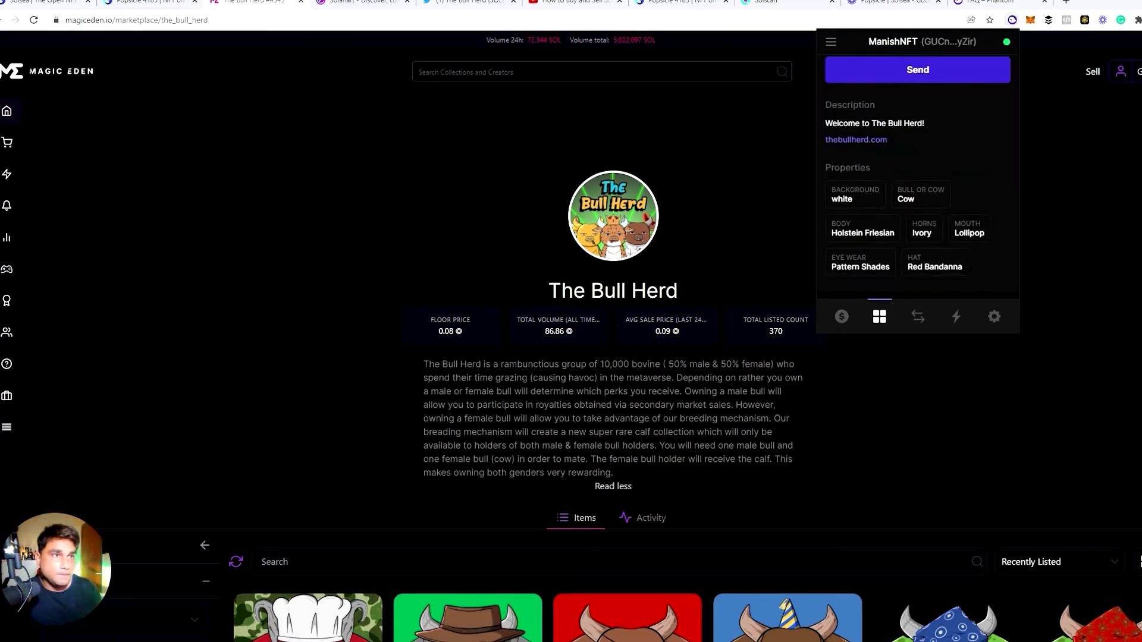
{"action": "scroll", "coordinate": [952, 237], "scroll_direction": "up", "scroll_amount": 2}
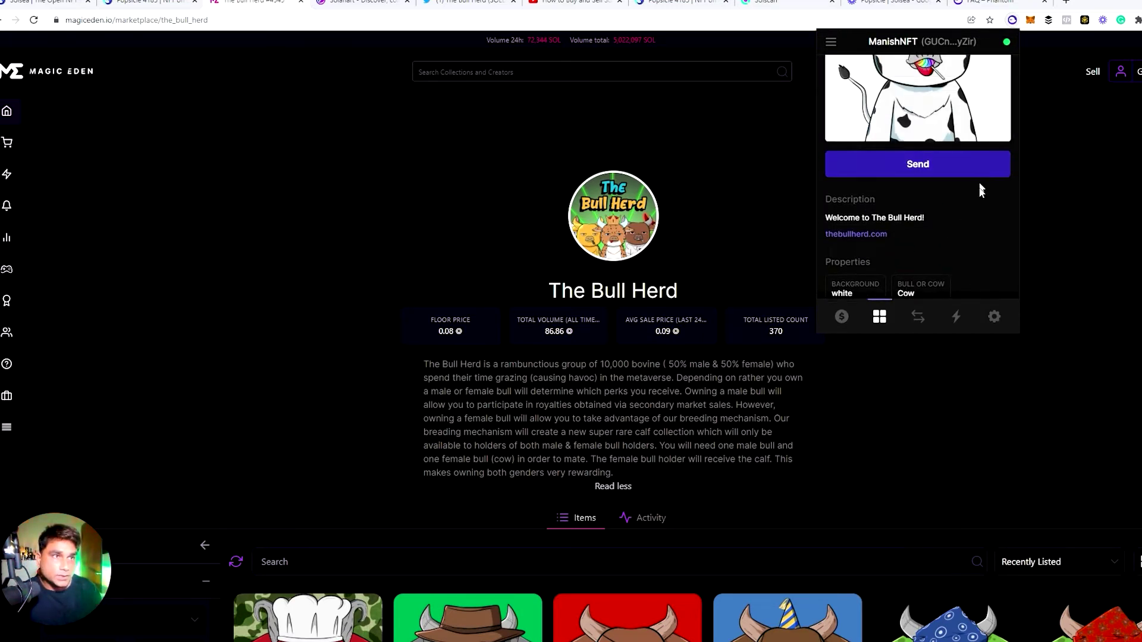
{"action": "scroll", "coordinate": [980, 182], "scroll_direction": "down", "scroll_amount": 2}
{"action": "scroll", "coordinate": [980, 193], "scroll_direction": "up", "scroll_amount": 2}
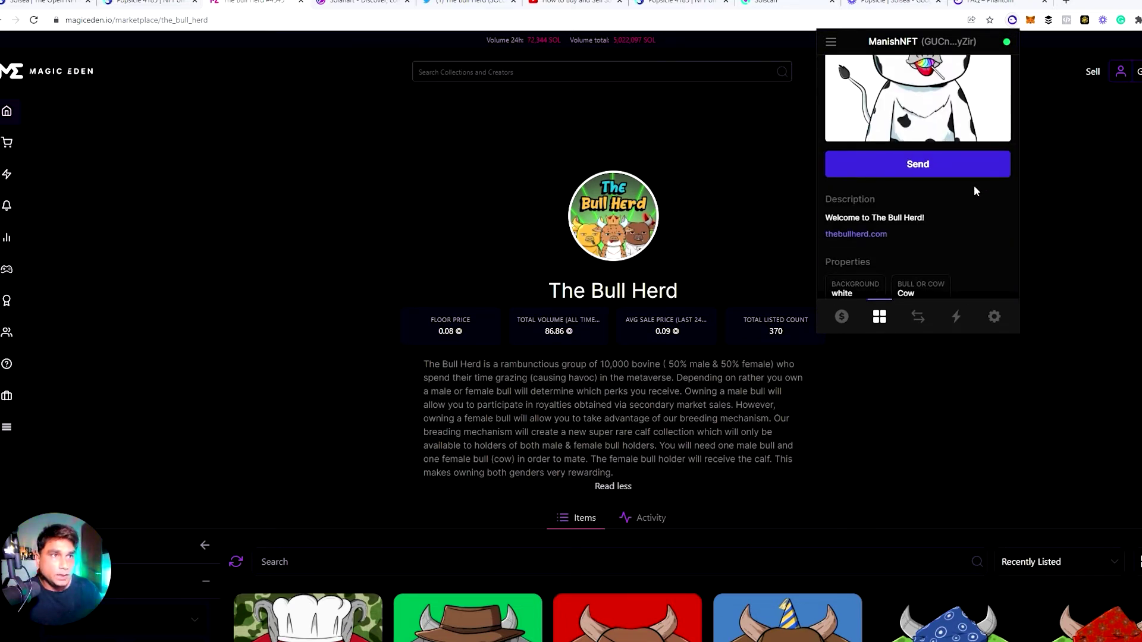
{"action": "left_click", "coordinate": [868, 236]}
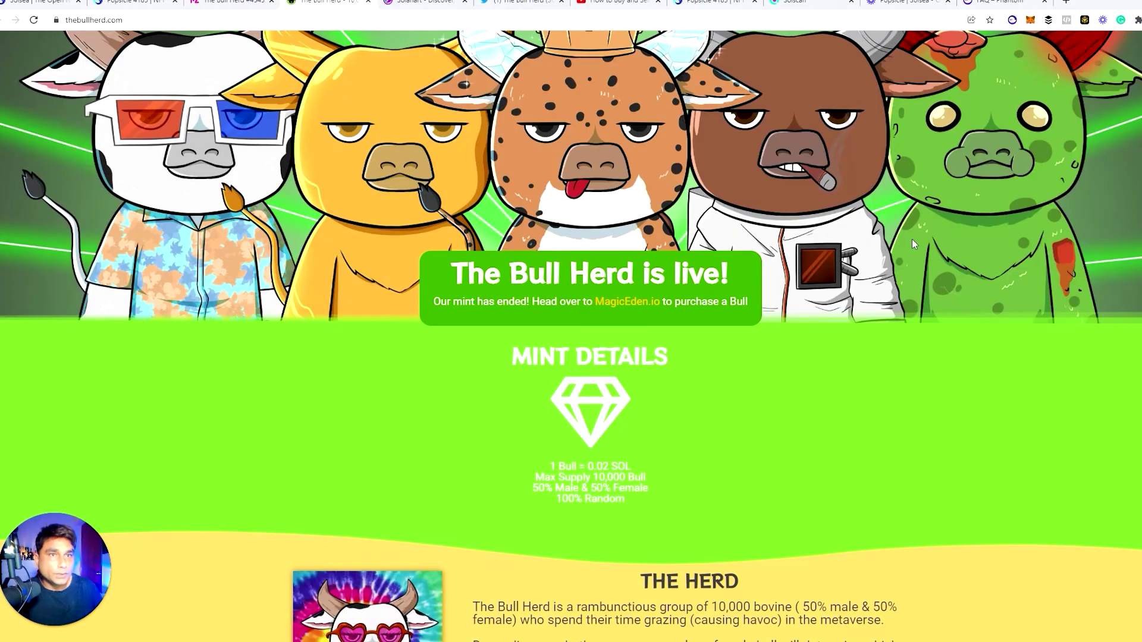
Scroll thebullherd.com to Join the Herd and open the TheBullHerd Discord invite
{"action": "scroll", "coordinate": [912, 241], "scroll_direction": "down", "scroll_amount": 10}
{"action": "scroll", "coordinate": [912, 245], "scroll_direction": "up", "scroll_amount": 5}
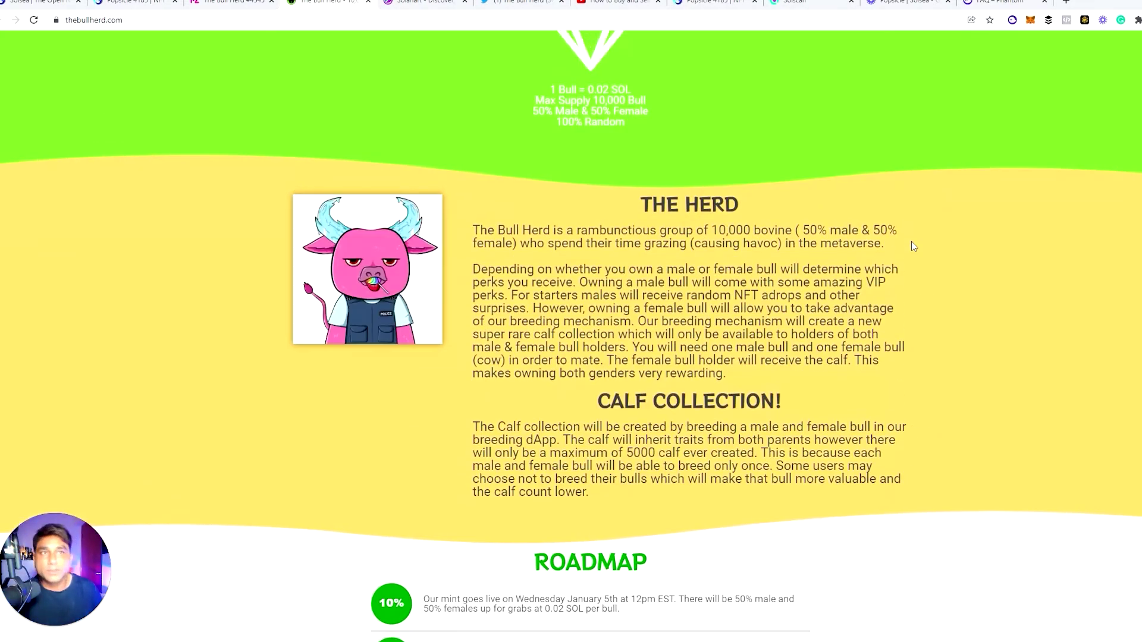
{"action": "scroll", "coordinate": [911, 246], "scroll_direction": "down", "scroll_amount": 8}
{"action": "scroll", "coordinate": [735, 324], "scroll_direction": "down", "scroll_amount": 1}
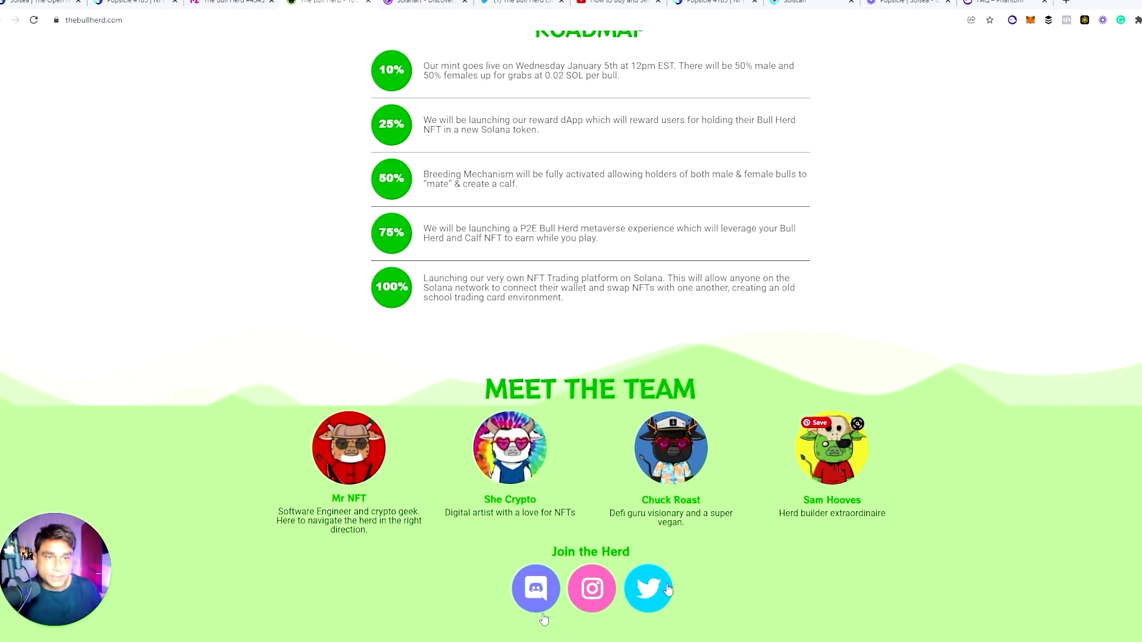
{"action": "left_click", "coordinate": [534, 595]}
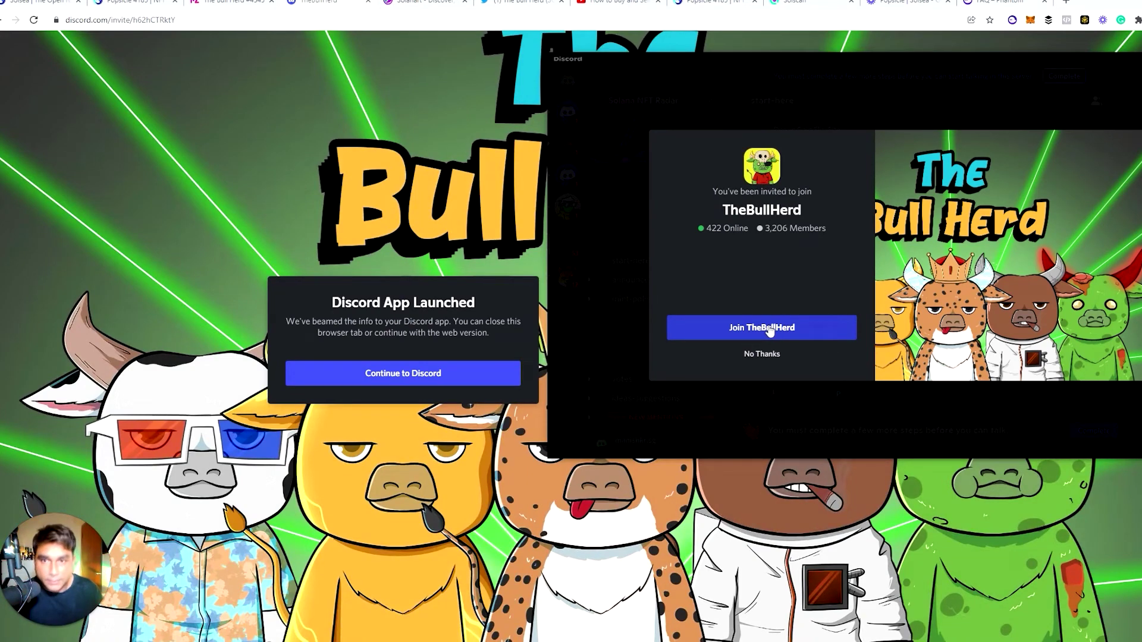
Join TheBullHerd Discord server, return to Chrome, and open the Phantom wallet
{"action": "left_click", "coordinate": [769, 327]}
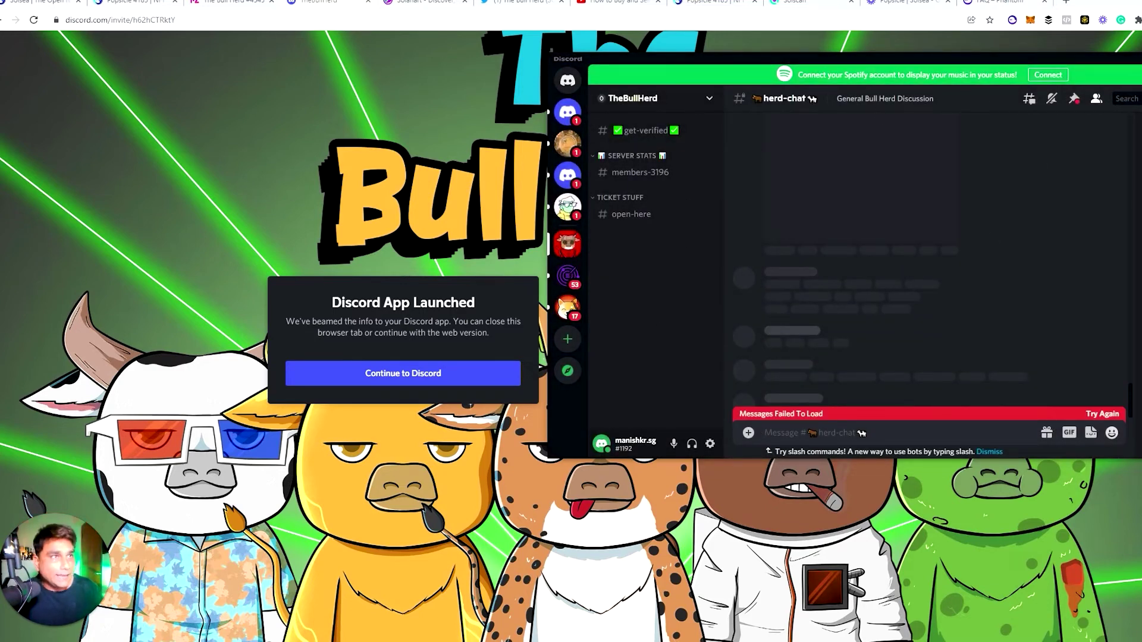
{"action": "key", "text": "alt+Tab"}
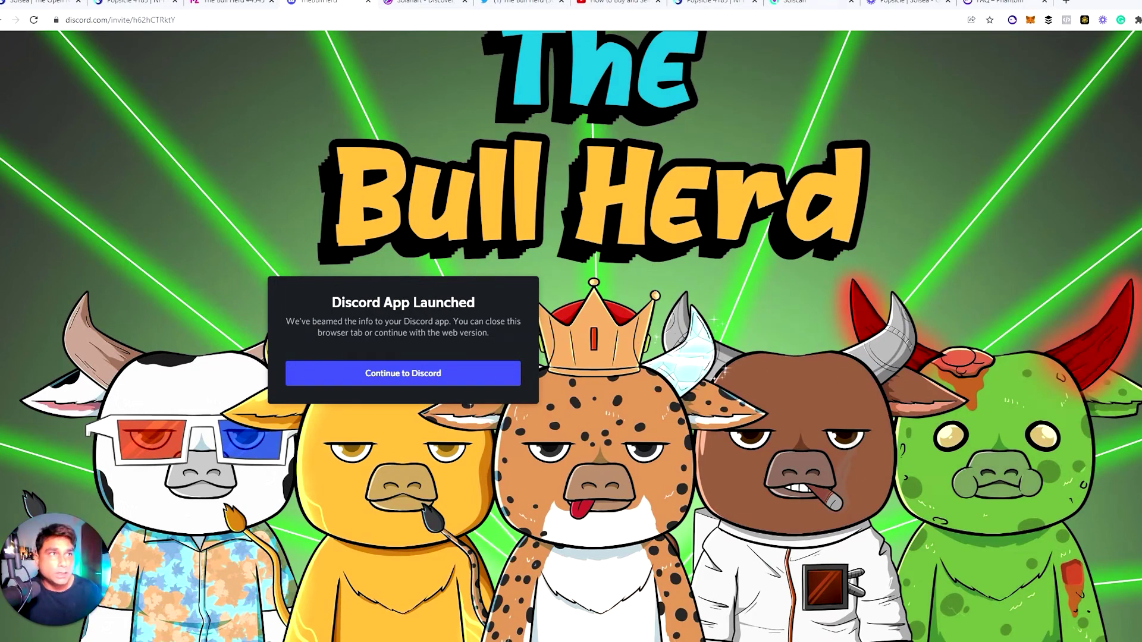
{"action": "left_click", "coordinate": [1012, 20]}
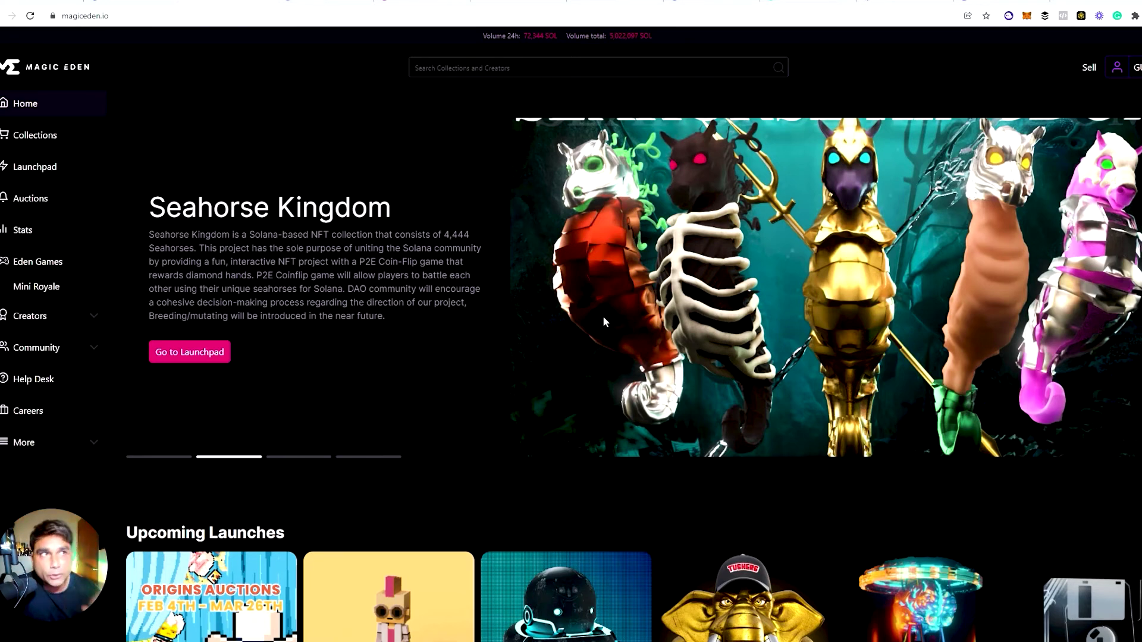
{"action": "left_click", "coordinate": [1008, 16]}
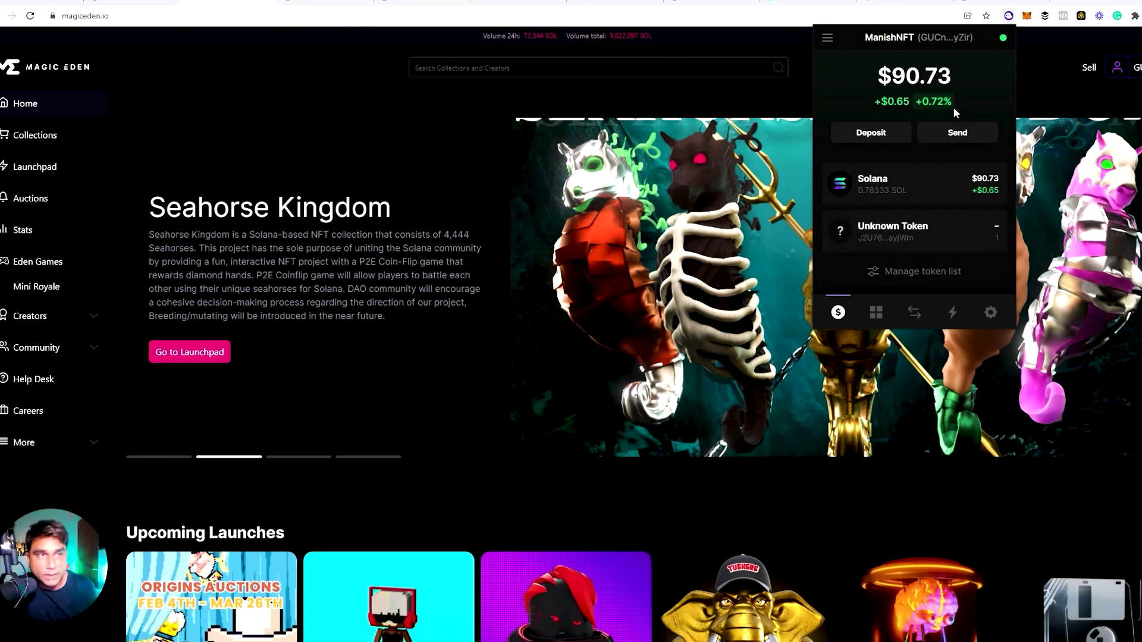
{"action": "left_click", "coordinate": [875, 316]}
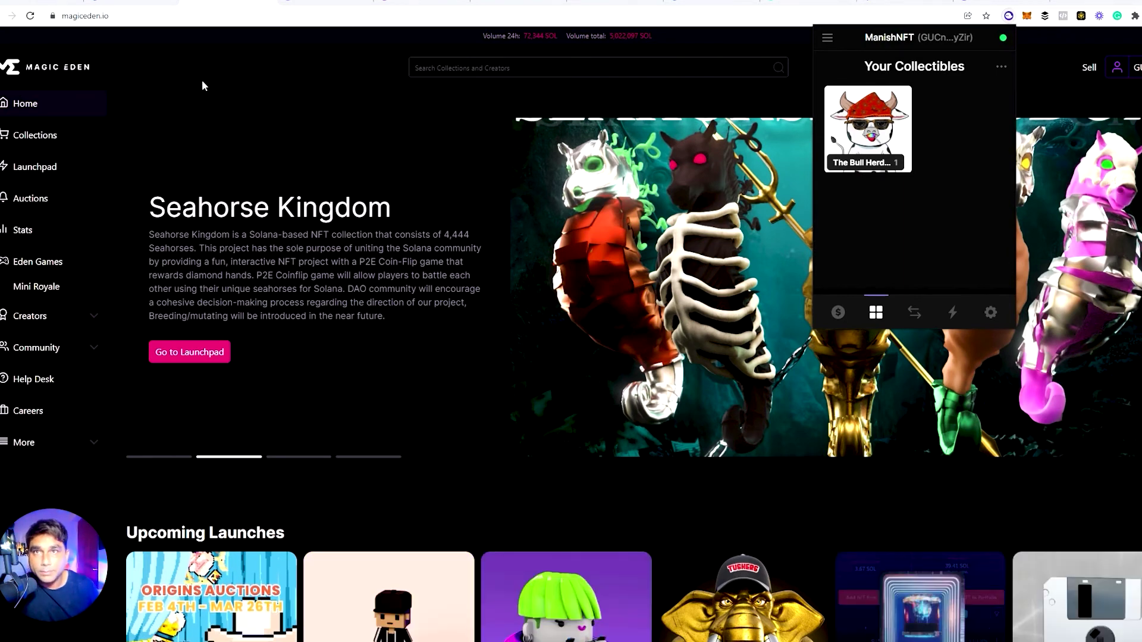
{"action": "left_click", "coordinate": [241, 73]}
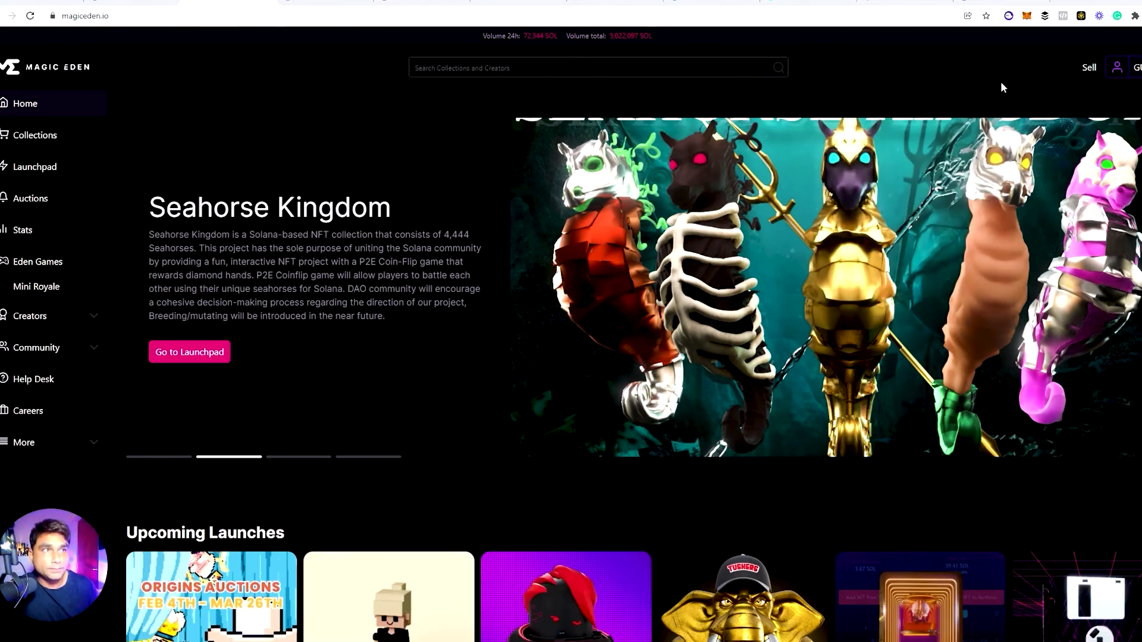
Open The Bull Herd #4545's item page from the profile's owned items
{"action": "left_click", "coordinate": [1089, 69]}
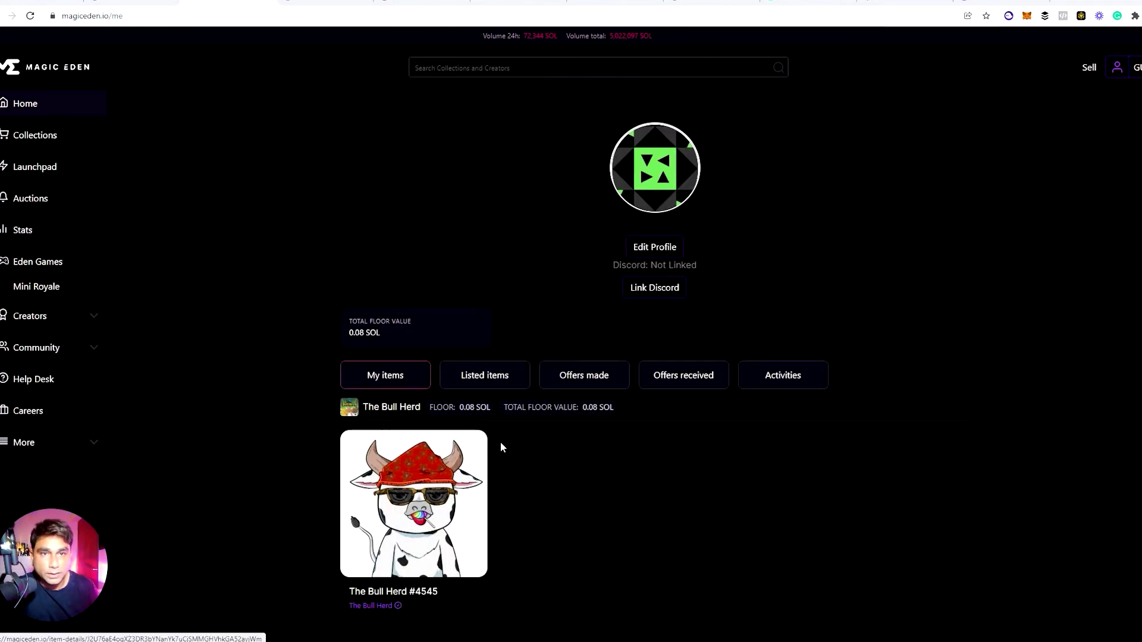
{"action": "scroll", "coordinate": [793, 197], "scroll_direction": "down", "scroll_amount": 1}
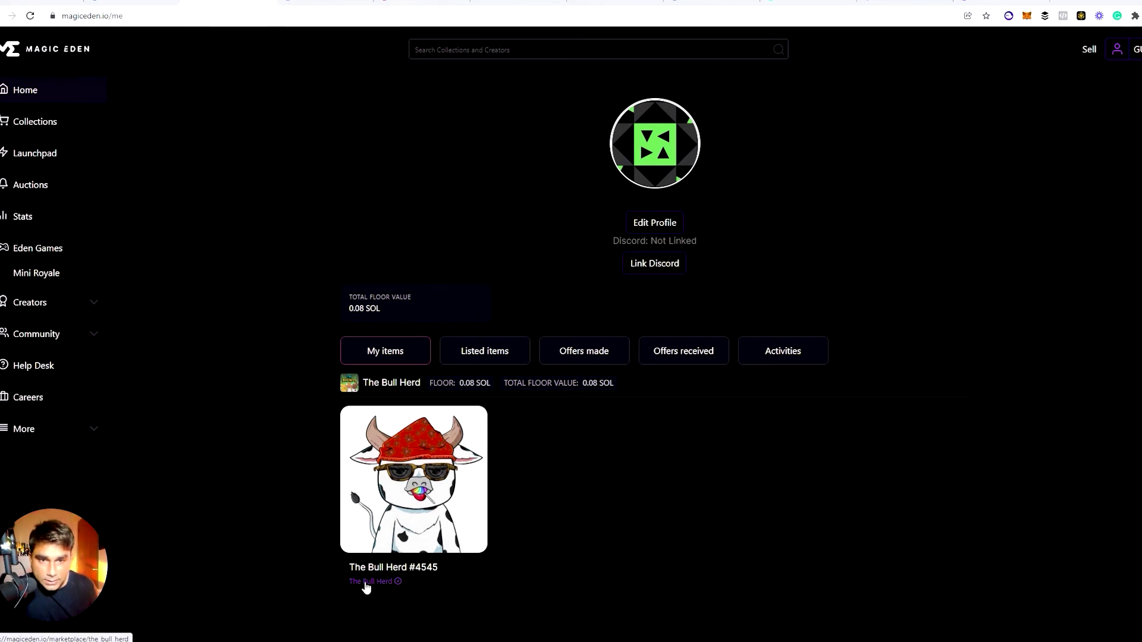
{"action": "left_click", "coordinate": [411, 503]}
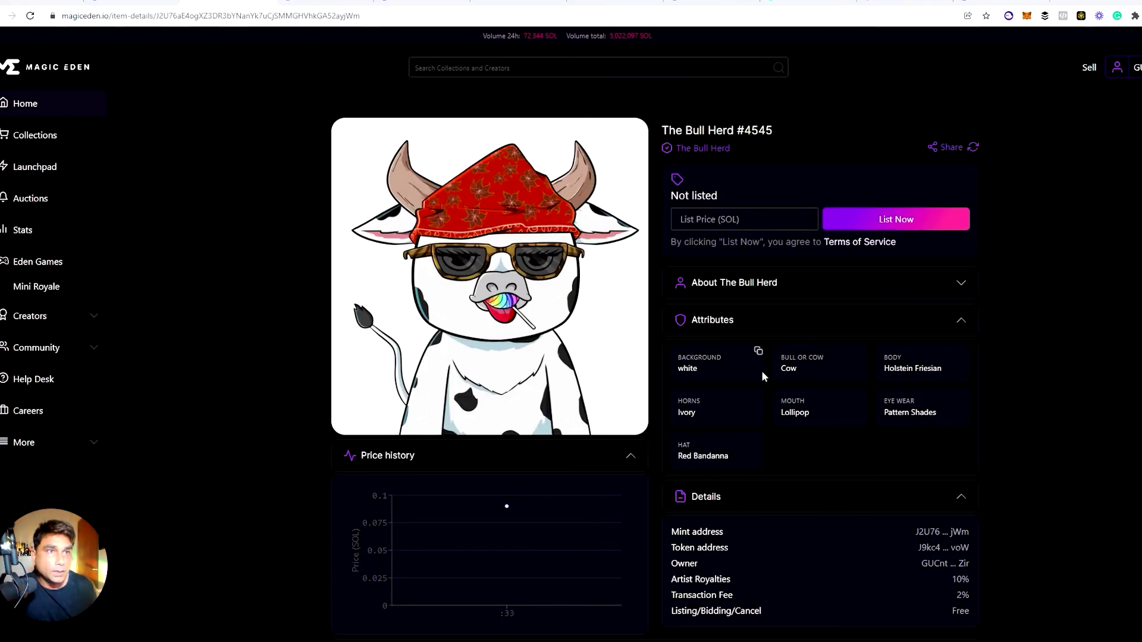
Enter a list price of 2 SOL and list the NFT for sale
{"action": "left_click", "coordinate": [732, 219]}
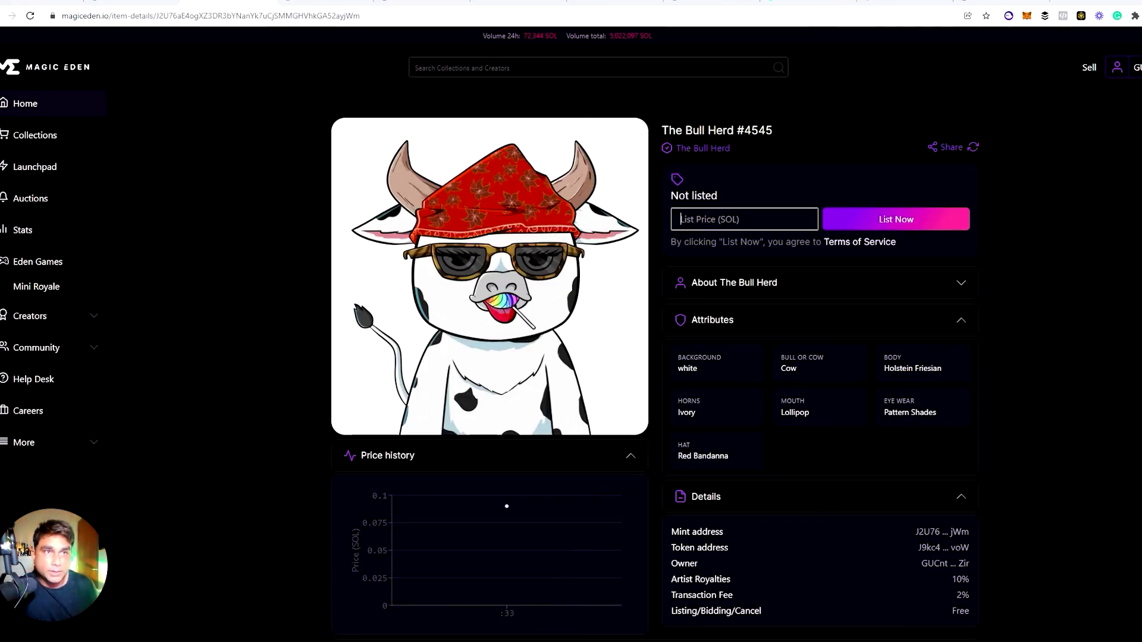
{"action": "scroll", "coordinate": [751, 448], "scroll_direction": "down", "scroll_amount": 6}
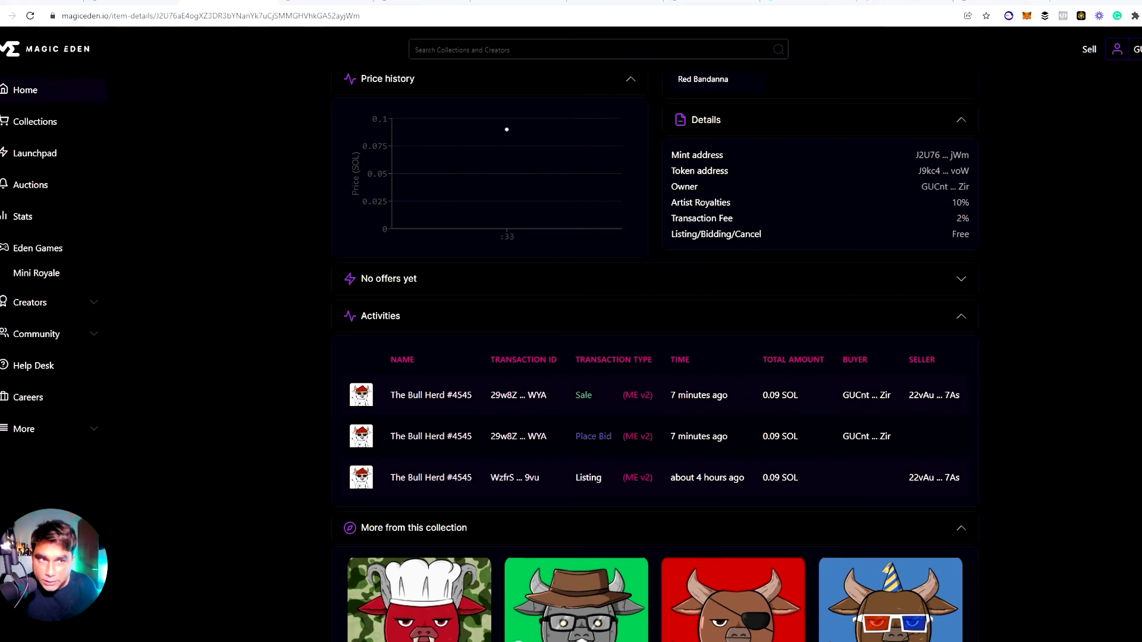
{"action": "scroll", "coordinate": [772, 341], "scroll_direction": "up", "scroll_amount": 7}
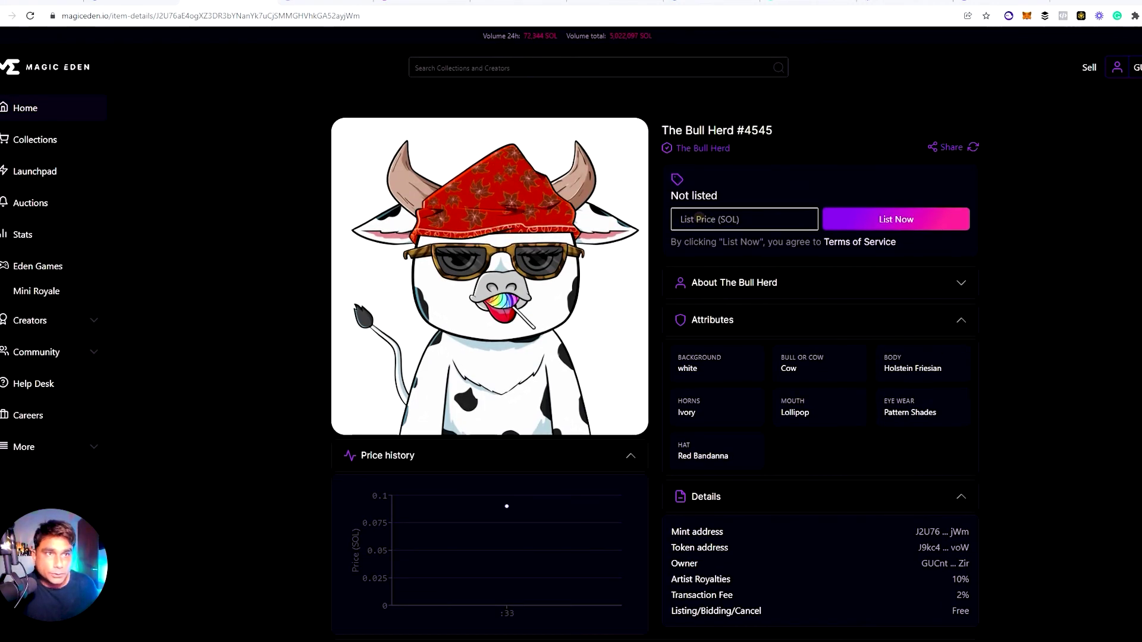
{"action": "type", "text": "2"}
{"action": "key", "text": "BackSpace"}
{"action": "type", "text": "2"}
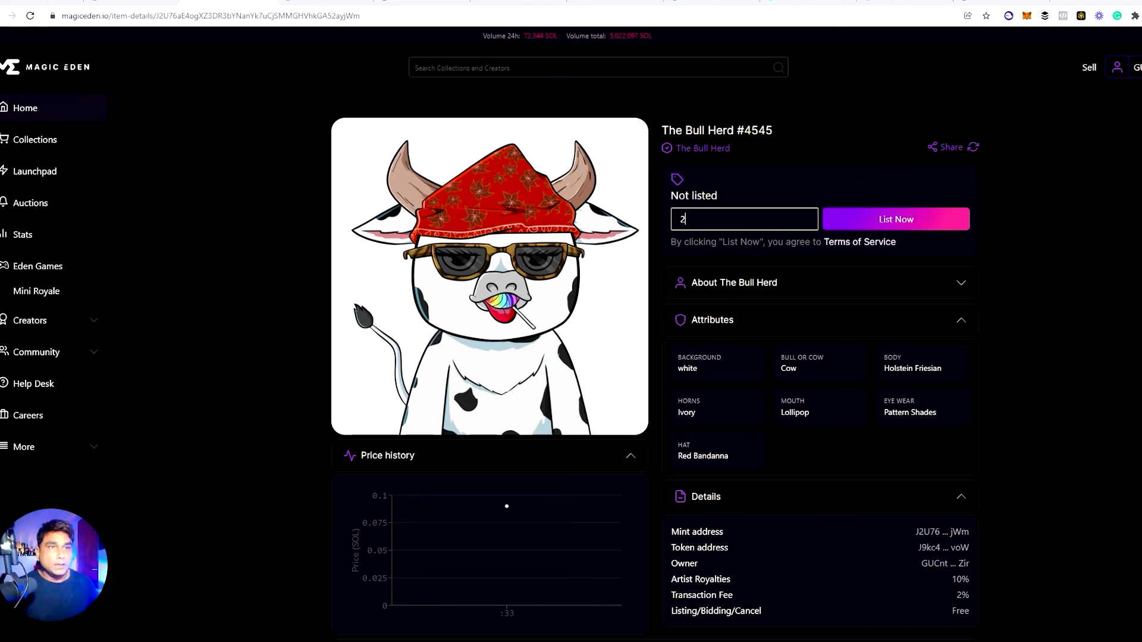
{"action": "scroll", "coordinate": [958, 303], "scroll_direction": "down", "scroll_amount": 8}
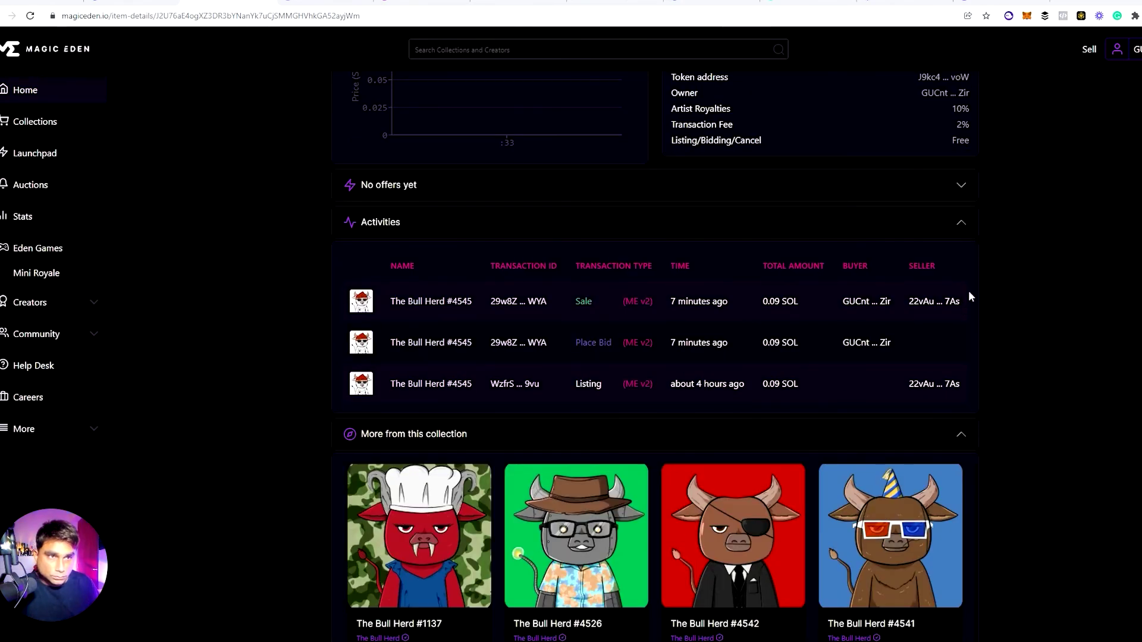
{"action": "scroll", "coordinate": [809, 309], "scroll_direction": "up", "scroll_amount": 6}
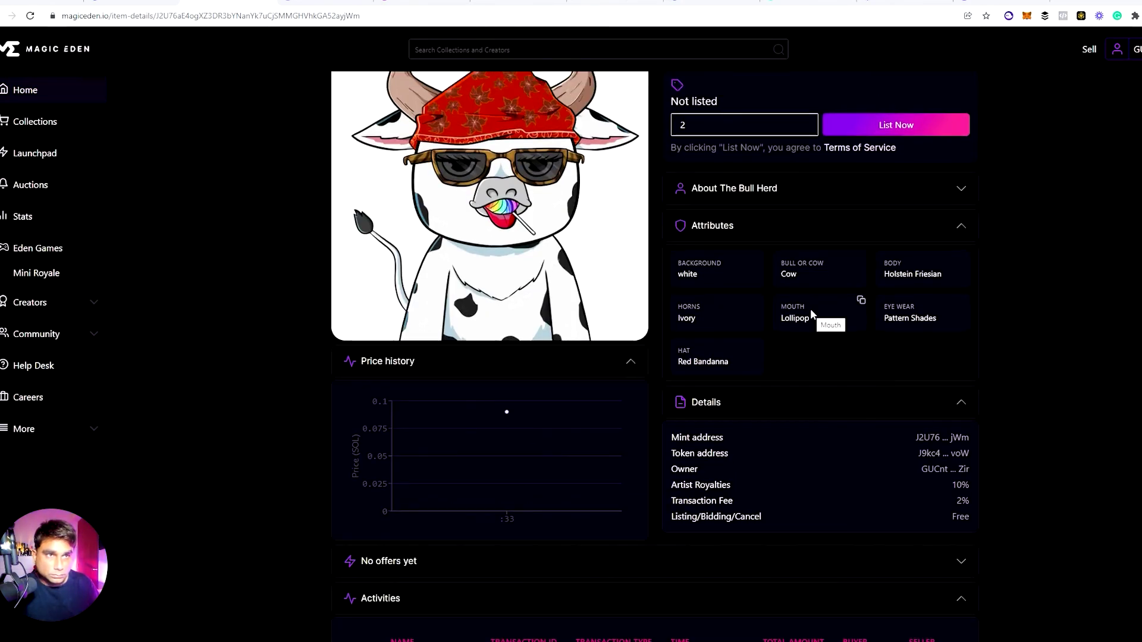
{"action": "left_click", "coordinate": [889, 127]}
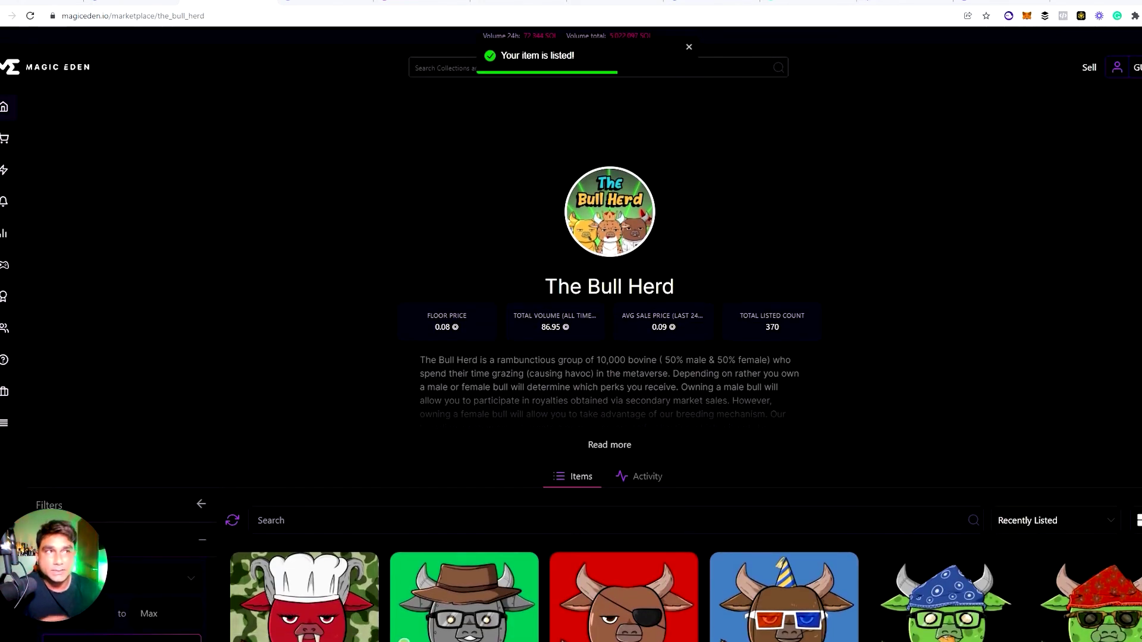
Open the profile page showing The Bull Herd #4545 under My items
{"action": "scroll", "coordinate": [987, 293], "scroll_direction": "down", "scroll_amount": 5}
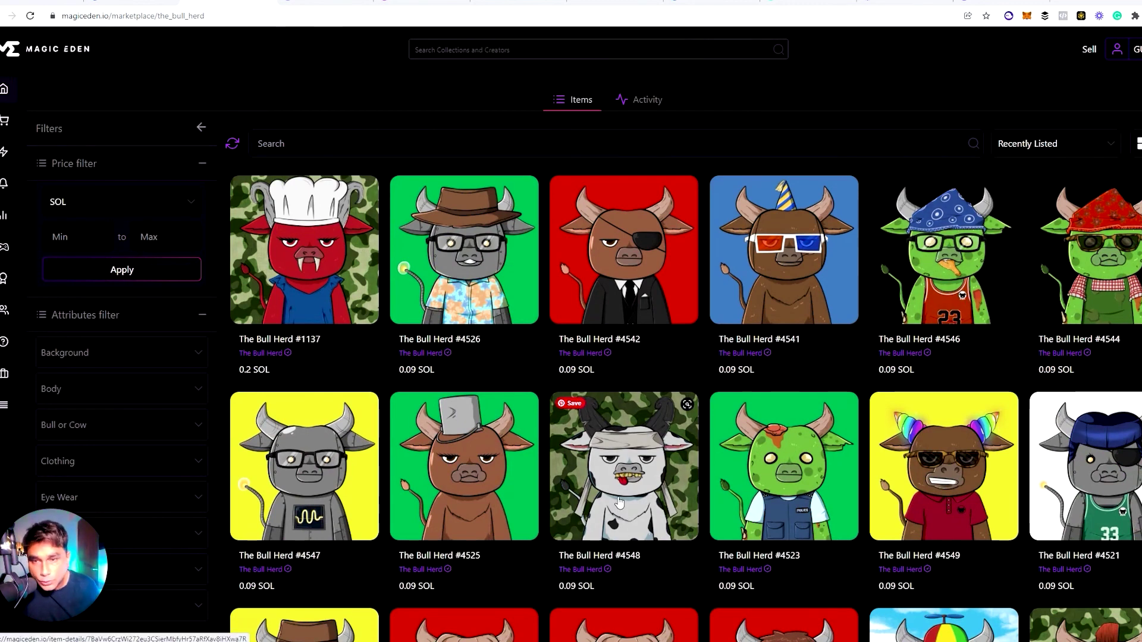
{"action": "left_click", "coordinate": [1088, 51]}
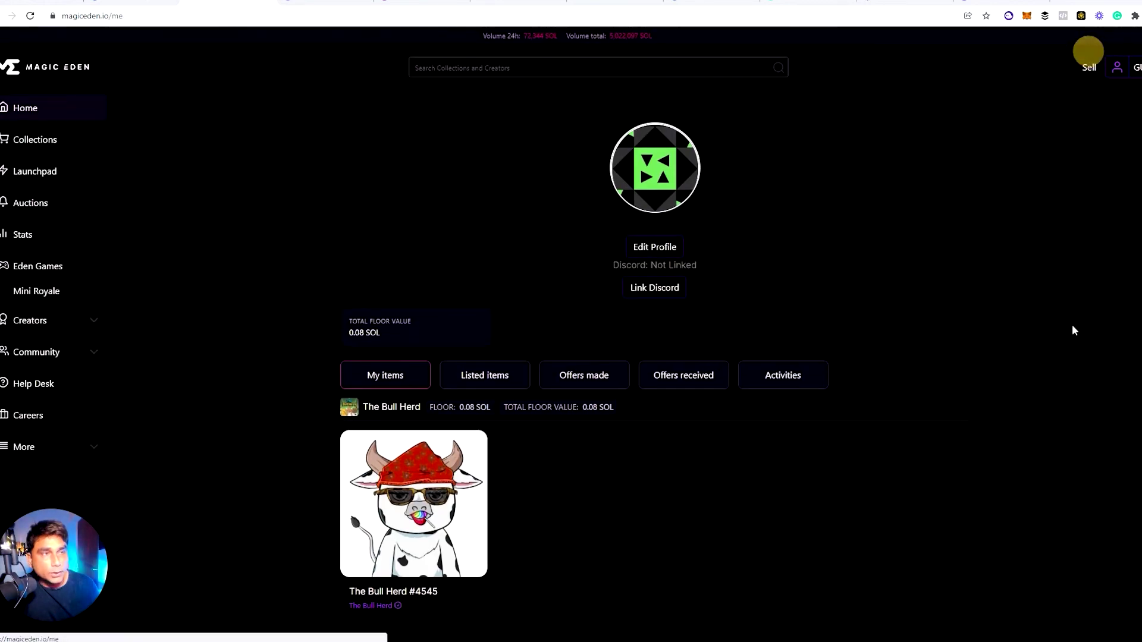
{"action": "scroll", "coordinate": [719, 506], "scroll_direction": "down", "scroll_amount": 1}
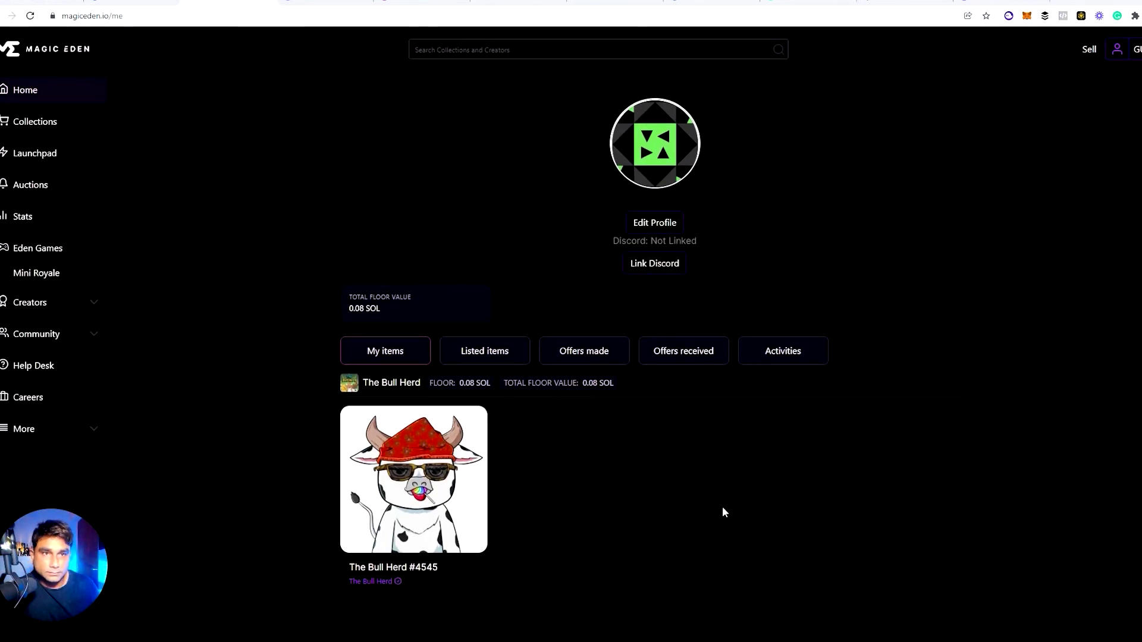